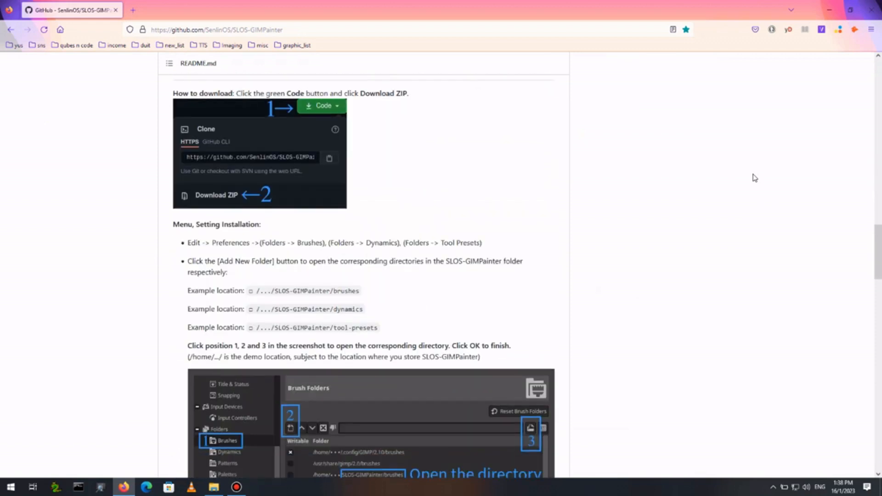
- Read through the SLOS-GIMPainter README, covering the download, folder setup, Show Dialog and demo sections
{"action": "scroll", "coordinate": [754, 178], "scroll_direction": "down", "scroll_amount": 5}
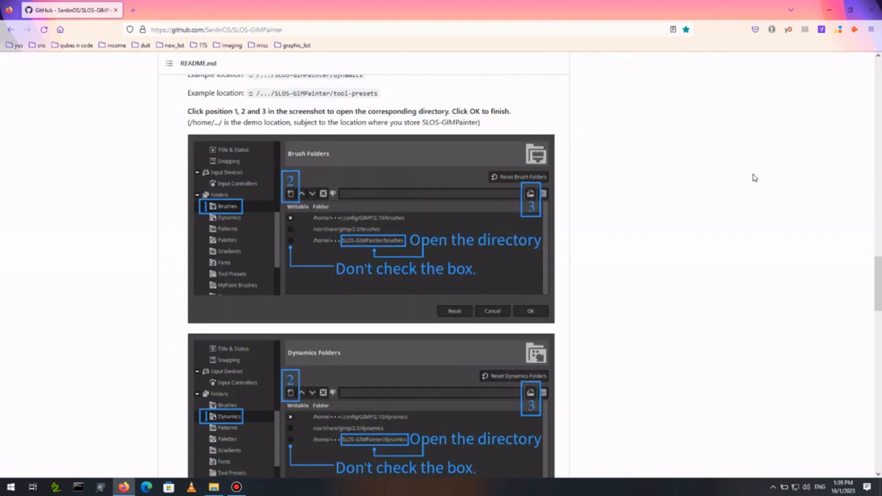
{"action": "scroll", "coordinate": [754, 178], "scroll_direction": "down", "scroll_amount": 7}
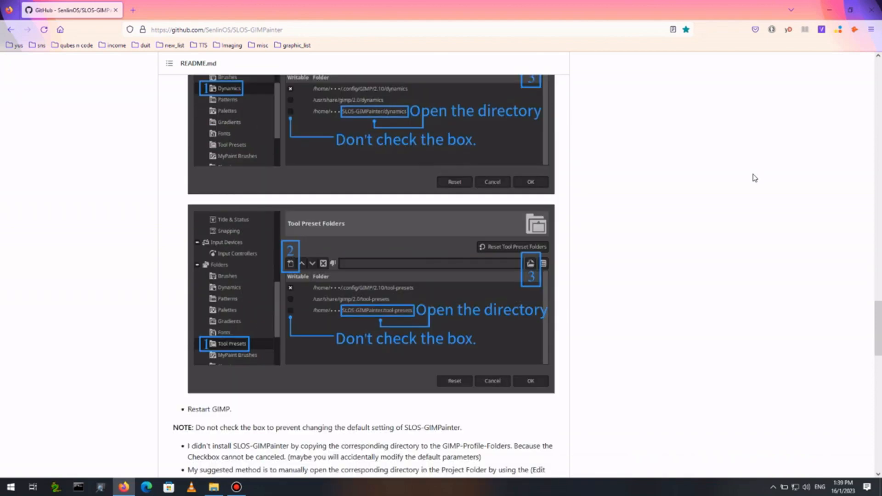
{"action": "scroll", "coordinate": [754, 178], "scroll_direction": "down", "scroll_amount": 6}
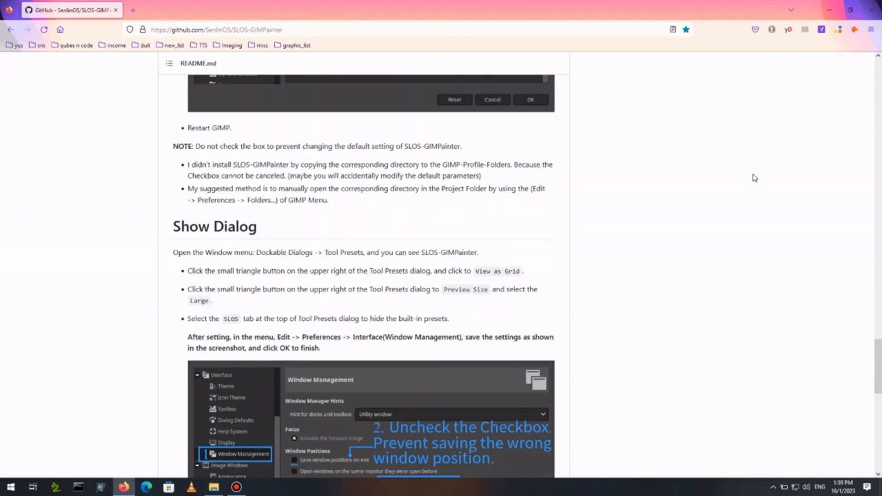
{"action": "scroll", "coordinate": [754, 178], "scroll_direction": "down", "scroll_amount": 3}
{"action": "scroll", "coordinate": [755, 178], "scroll_direction": "down", "scroll_amount": 7}
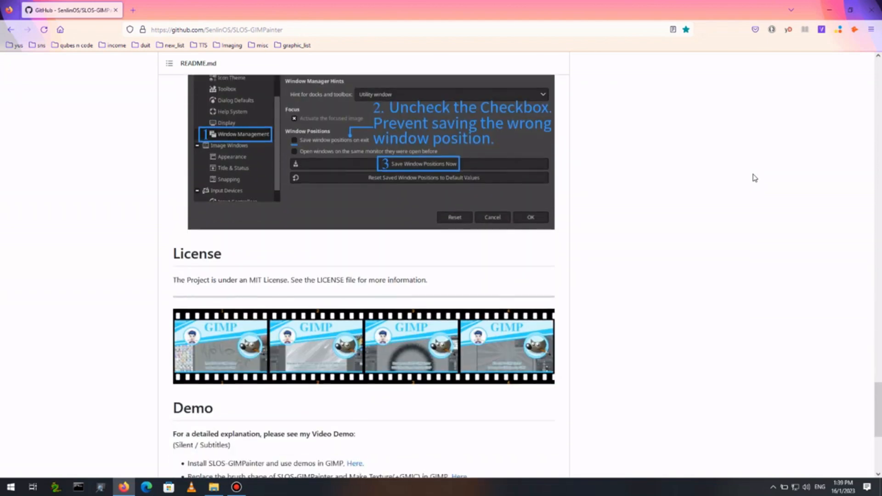
{"action": "scroll", "coordinate": [755, 178], "scroll_direction": "down", "scroll_amount": 2}
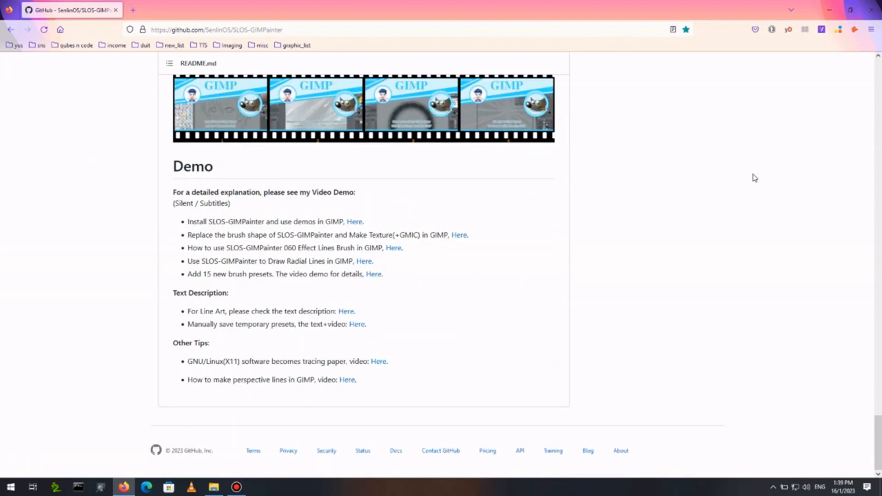
{"action": "scroll", "coordinate": [755, 177], "scroll_direction": "up", "scroll_amount": 20}
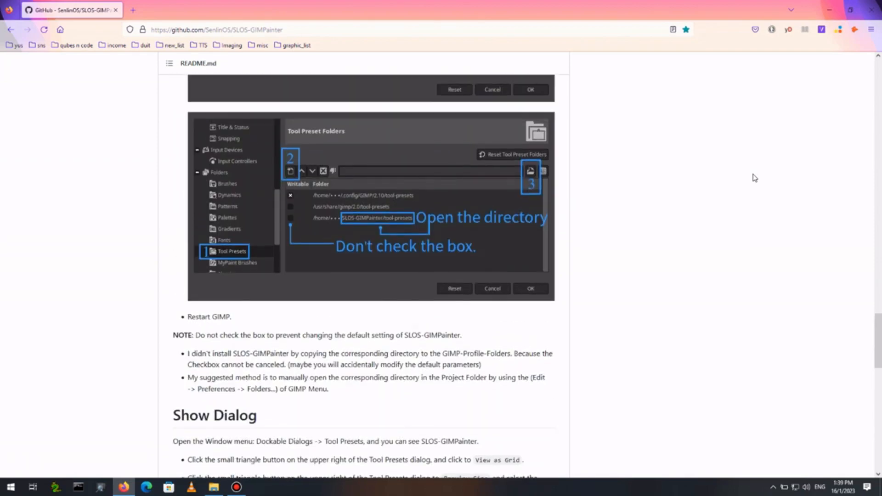
{"action": "scroll", "coordinate": [754, 178], "scroll_direction": "up", "scroll_amount": 20}
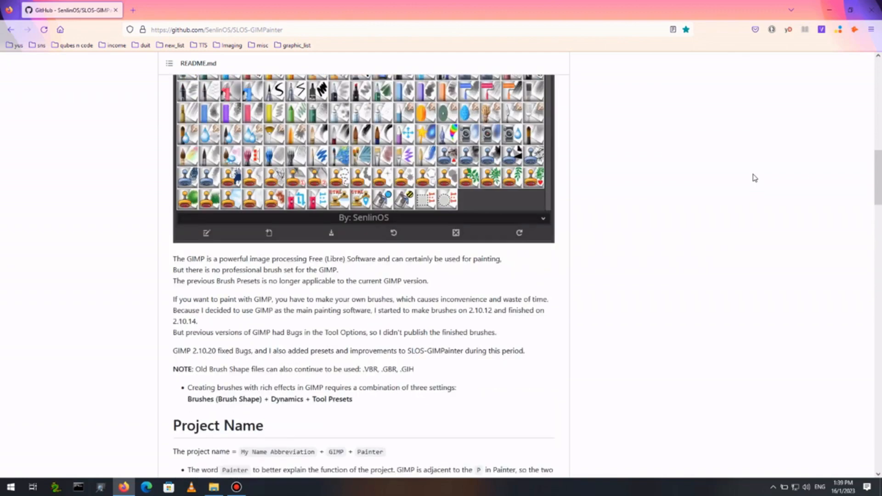
{"action": "scroll", "coordinate": [754, 178], "scroll_direction": "down", "scroll_amount": 1}
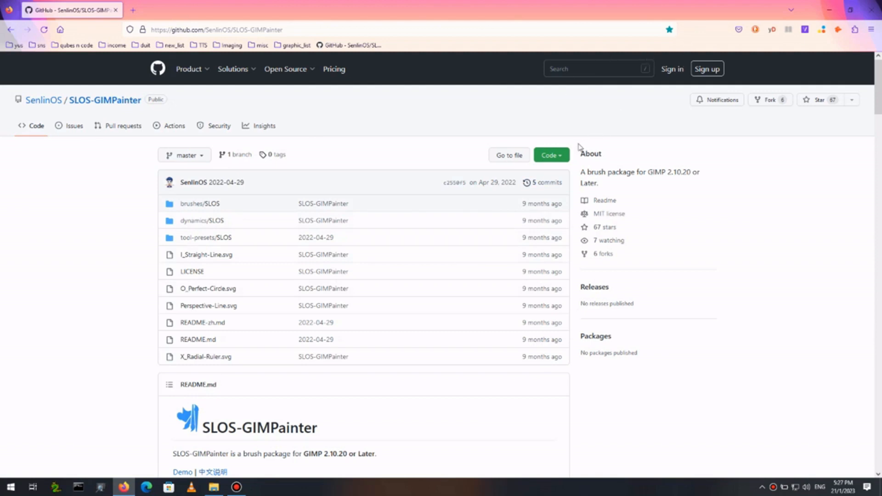
- Download the SLOS-GIMPainter repository as a ZIP and review the README's installation instructions
{"action": "left_click", "coordinate": [564, 157]}
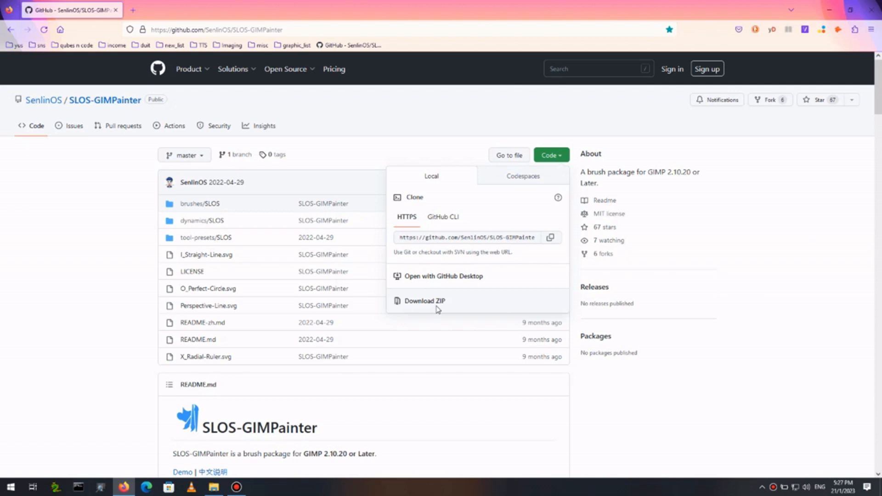
{"action": "left_click", "coordinate": [403, 304]}
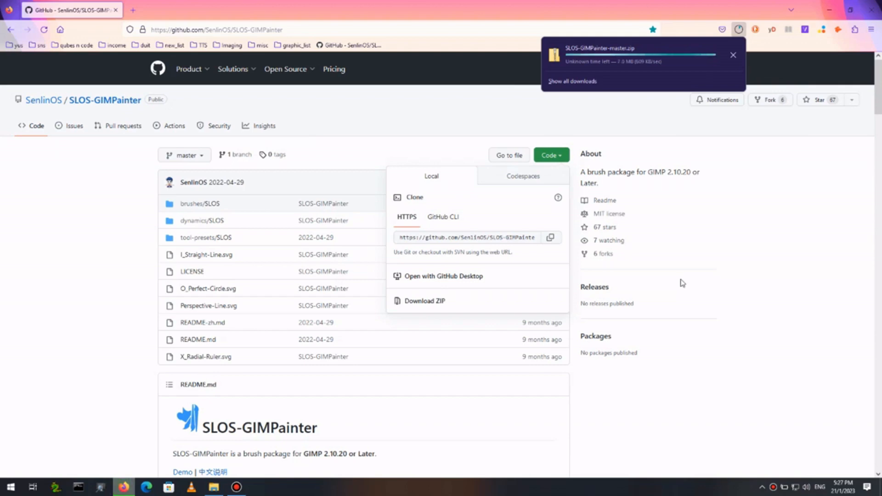
{"action": "scroll", "coordinate": [703, 272], "scroll_direction": "down", "scroll_amount": 7}
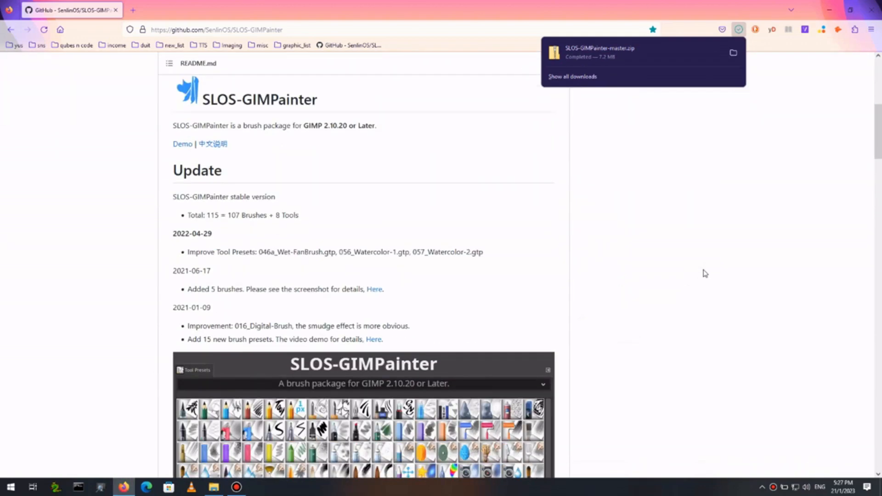
{"action": "scroll", "coordinate": [705, 273], "scroll_direction": "down", "scroll_amount": 12}
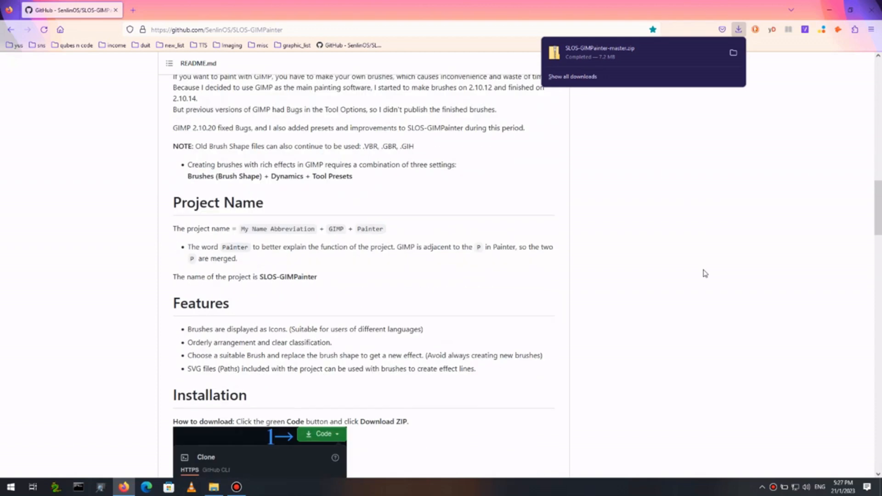
{"action": "scroll", "coordinate": [704, 272], "scroll_direction": "down", "scroll_amount": 5}
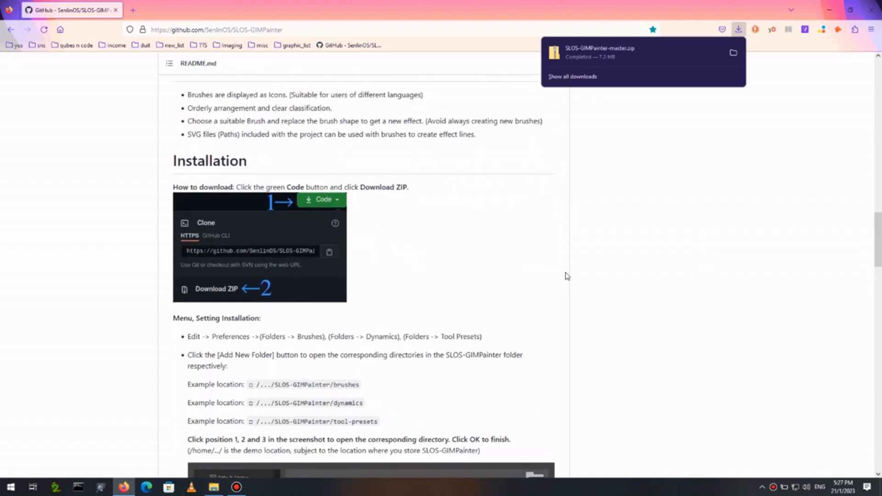
{"action": "scroll", "coordinate": [574, 276], "scroll_direction": "down", "scroll_amount": 4}
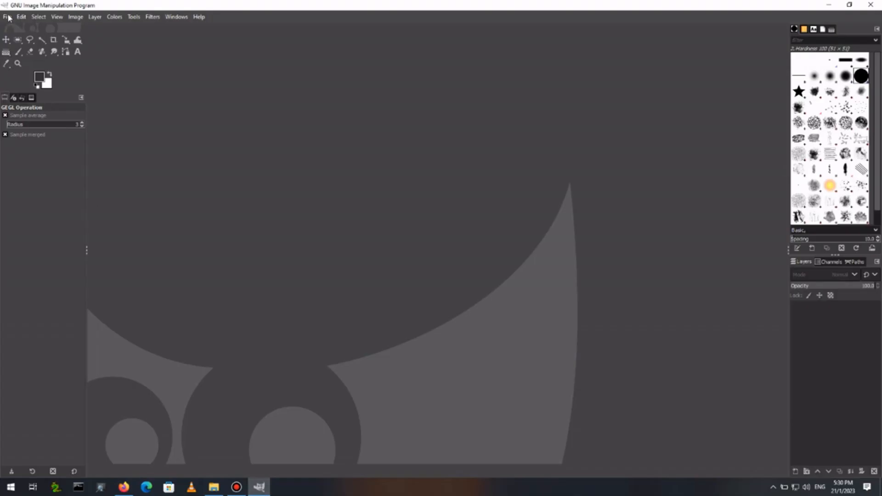
- Open the Preferences in GIMP and expand the Folders category
{"action": "left_click", "coordinate": [8, 17]}
{"action": "left_click", "coordinate": [9, 17]}
{"action": "left_click", "coordinate": [21, 17]}
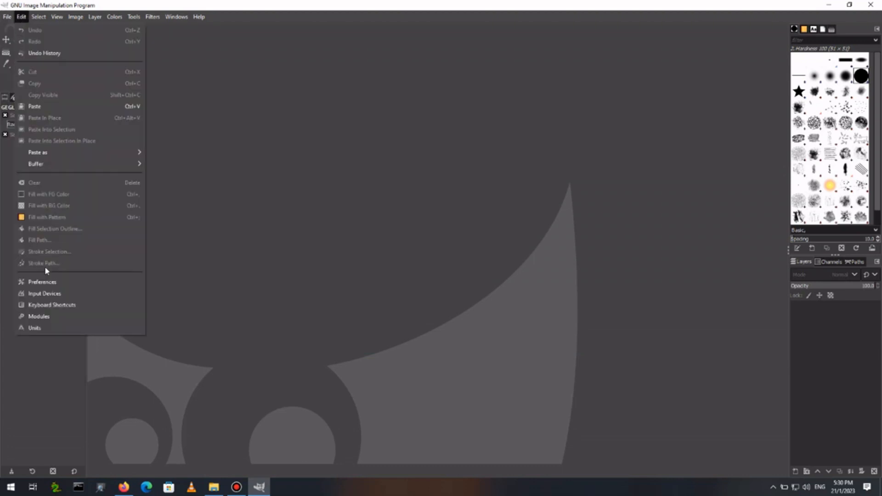
{"action": "left_click", "coordinate": [51, 287]}
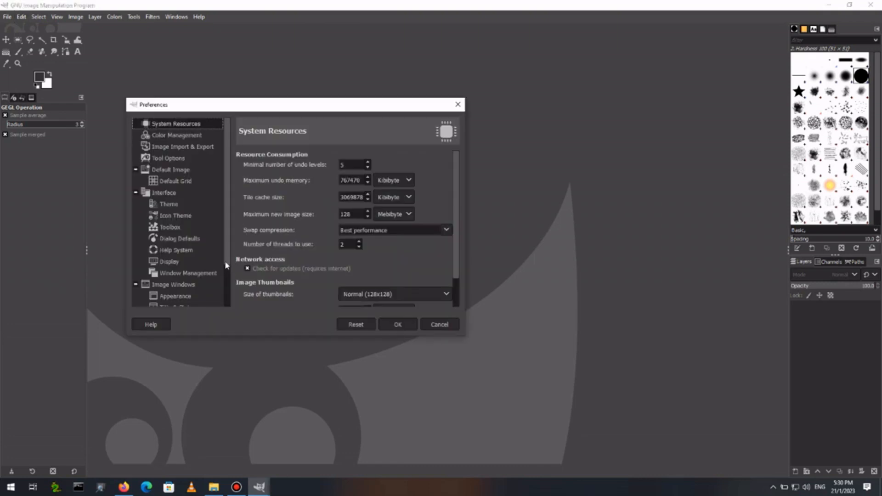
{"action": "scroll", "coordinate": [215, 284], "scroll_direction": "down", "scroll_amount": 2}
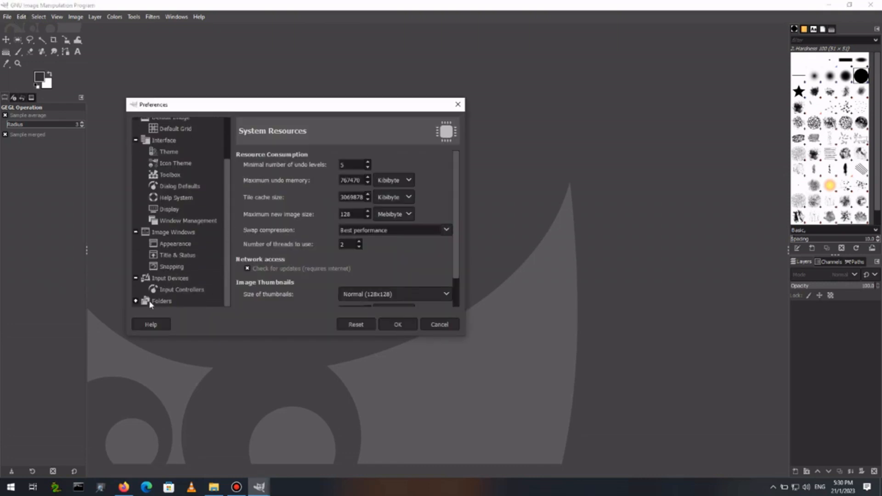
{"action": "left_click", "coordinate": [136, 301]}
{"action": "left_click_drag", "start_coordinate": [230, 219], "coordinate": [225, 291]}
{"action": "scroll", "coordinate": [226, 292], "scroll_direction": "up", "scroll_amount": 2}
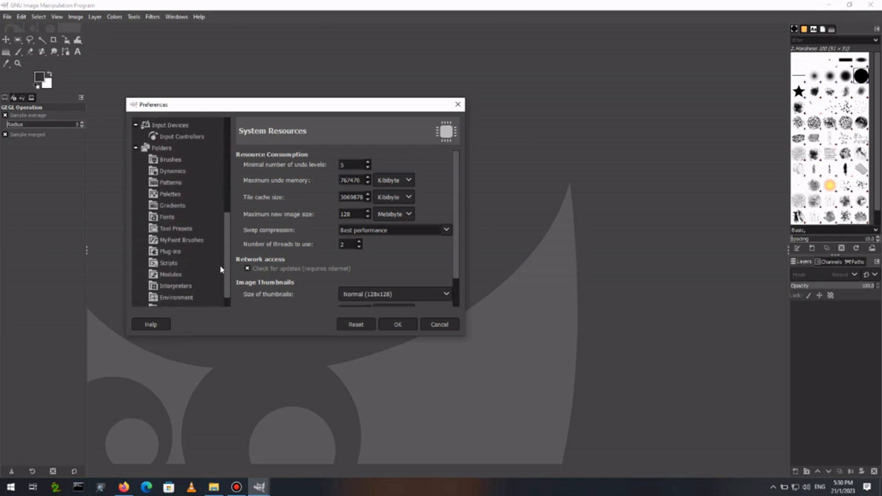
- View the folder settings for Brushes, Dynamics and Tool Presets
{"action": "left_click", "coordinate": [157, 163]}
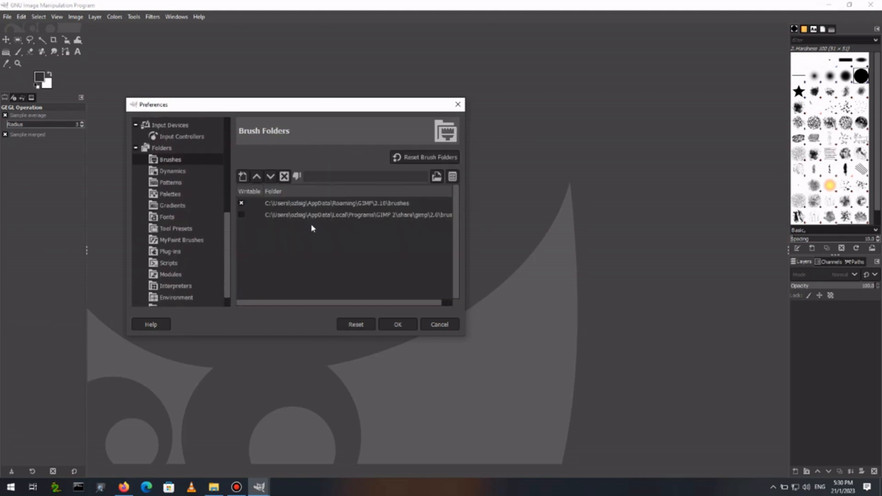
{"action": "left_click", "coordinate": [157, 173]}
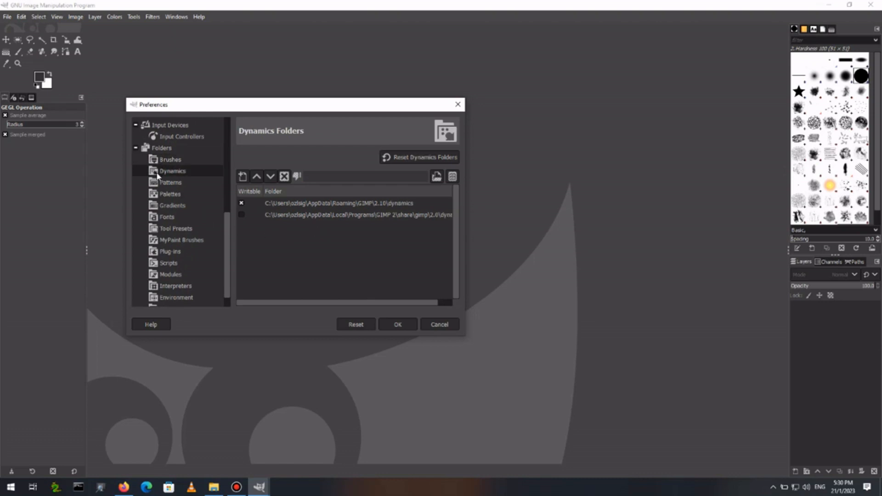
{"action": "left_click", "coordinate": [215, 228]}
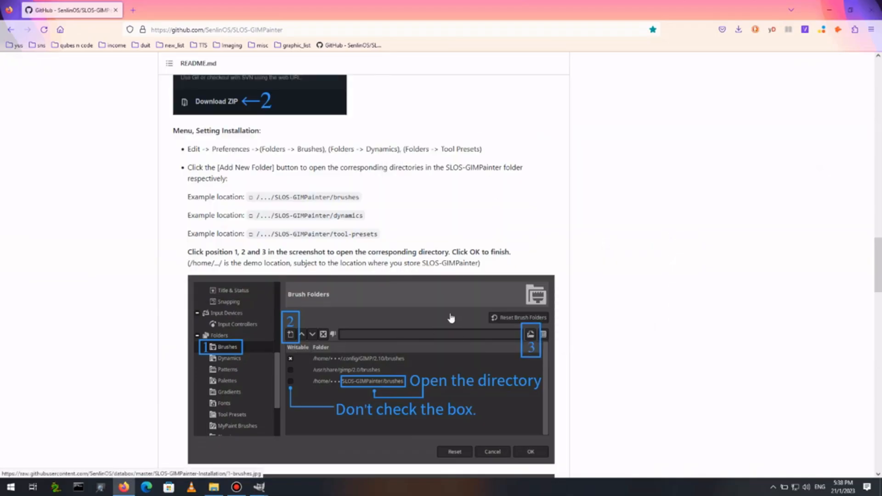
- Switch to File Explorer and paste the copied SLOS-GIMPainter folder into AppData\Roaming\GIMP\2.10
{"action": "mouse_move", "coordinate": [215, 491]}
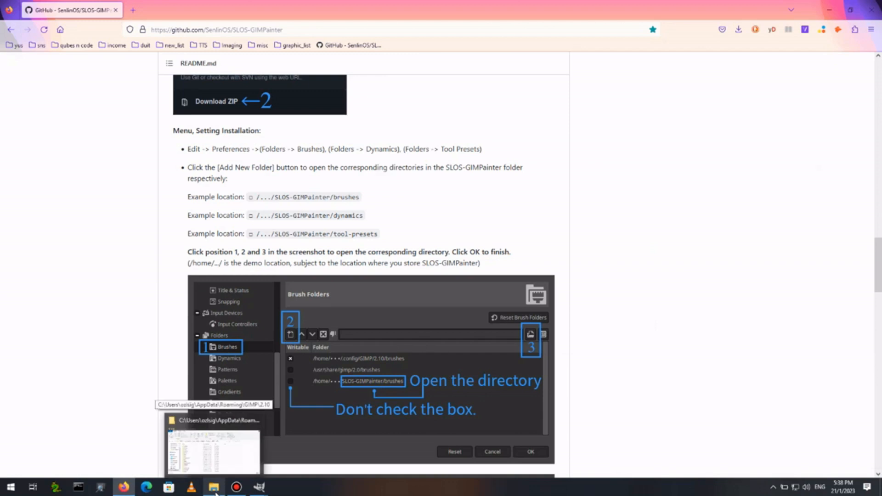
{"action": "left_click", "coordinate": [215, 487]}
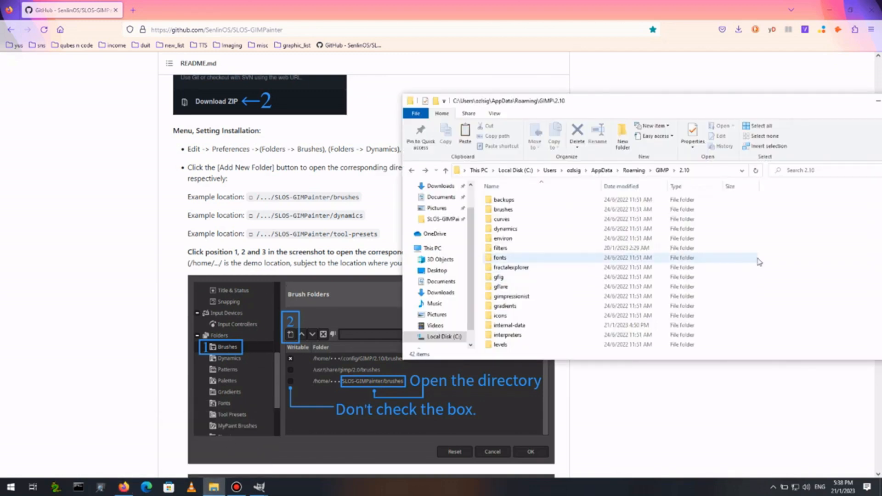
{"action": "right_click", "coordinate": [796, 261]}
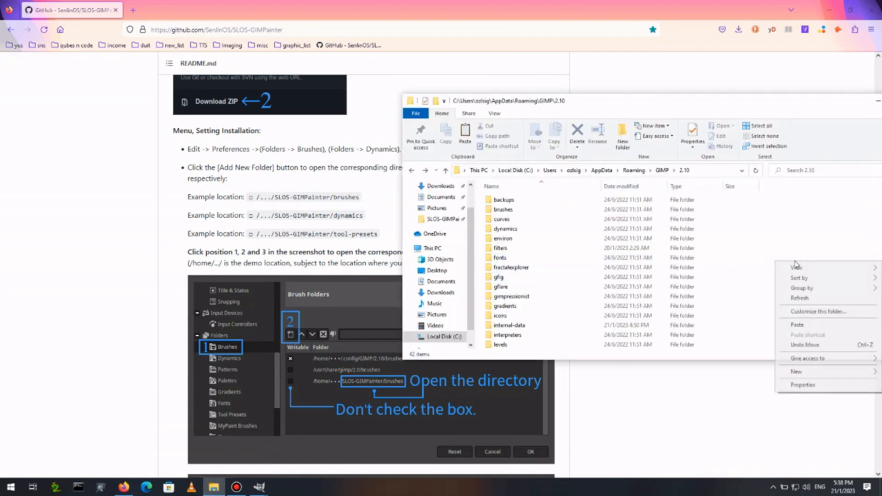
{"action": "left_click", "coordinate": [799, 324]}
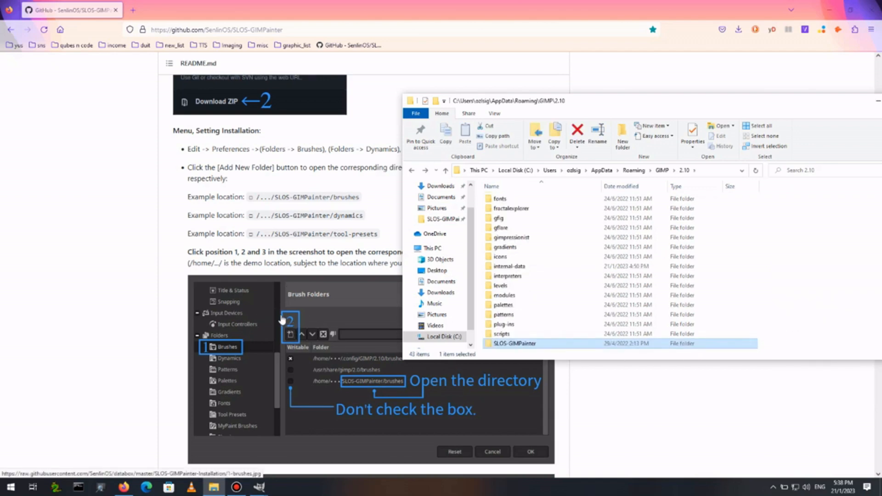
- Add the copied path of the SLOS-GIMPainter\brushes directory as a new entry in GIMP's brush folders
{"action": "mouse_move", "coordinate": [263, 490]}
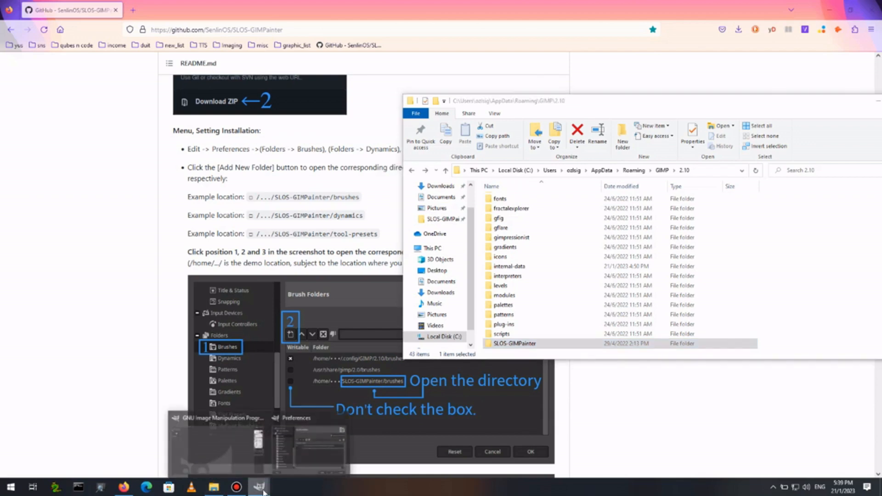
{"action": "left_click", "coordinate": [305, 441]}
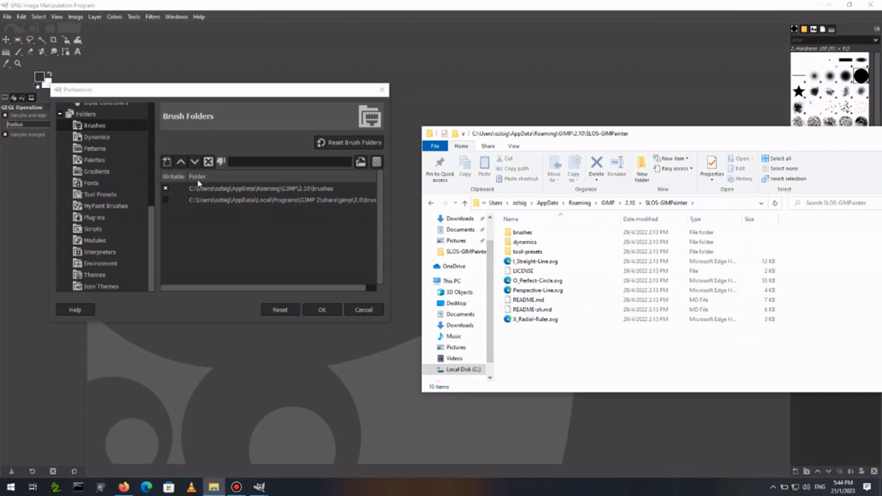
{"action": "double_click", "coordinate": [509, 234]}
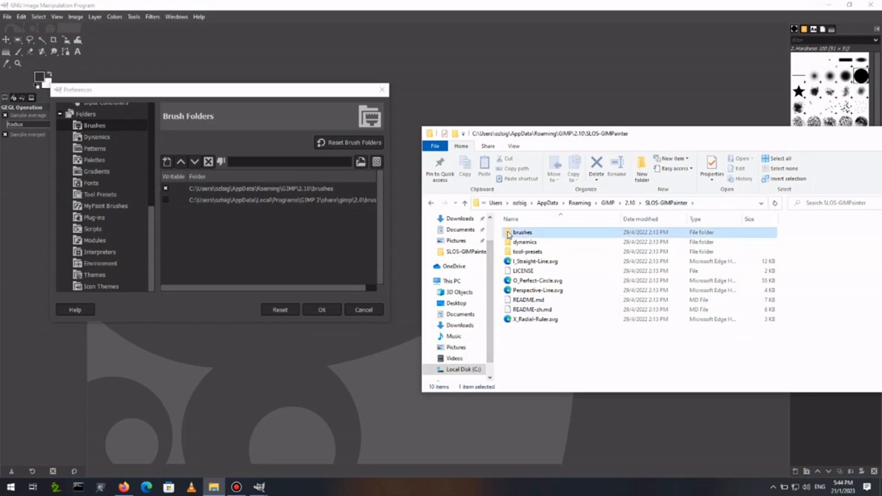
{"action": "left_click", "coordinate": [730, 202]}
{"action": "key", "text": "ctrl+c"}
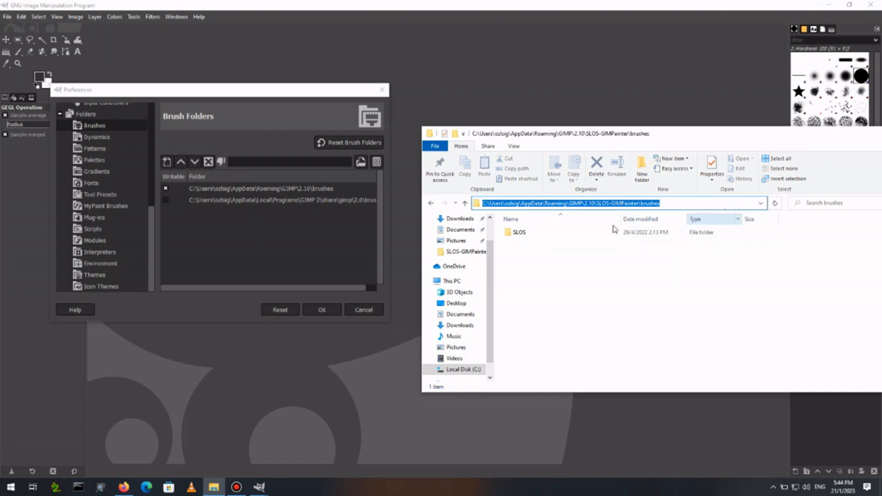
{"action": "left_click", "coordinate": [168, 162]}
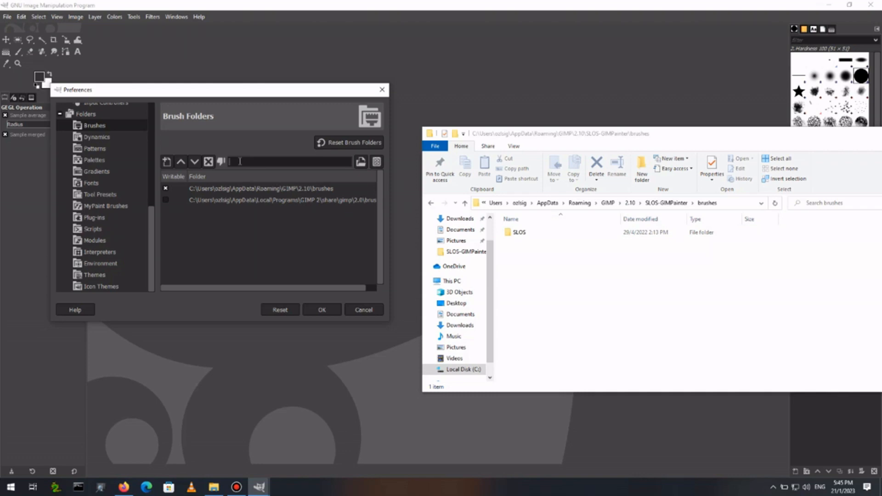
{"action": "key", "text": "ctrl+v"}
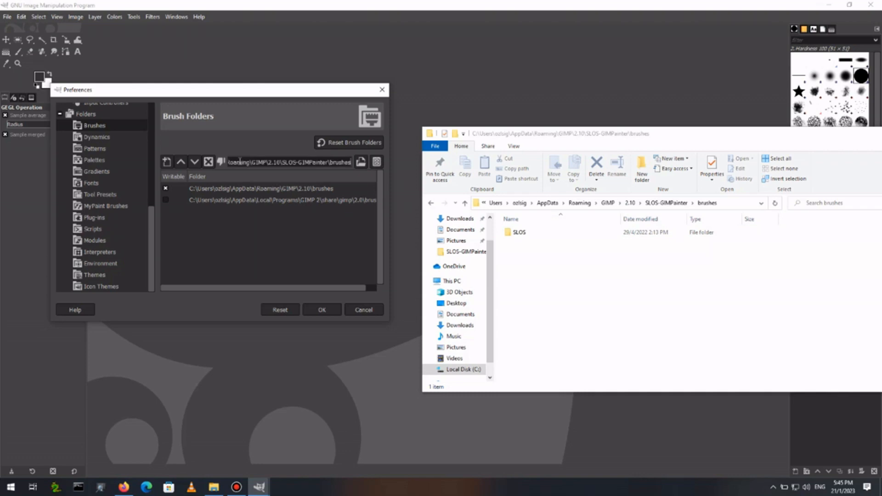
{"action": "key", "text": "Return"}
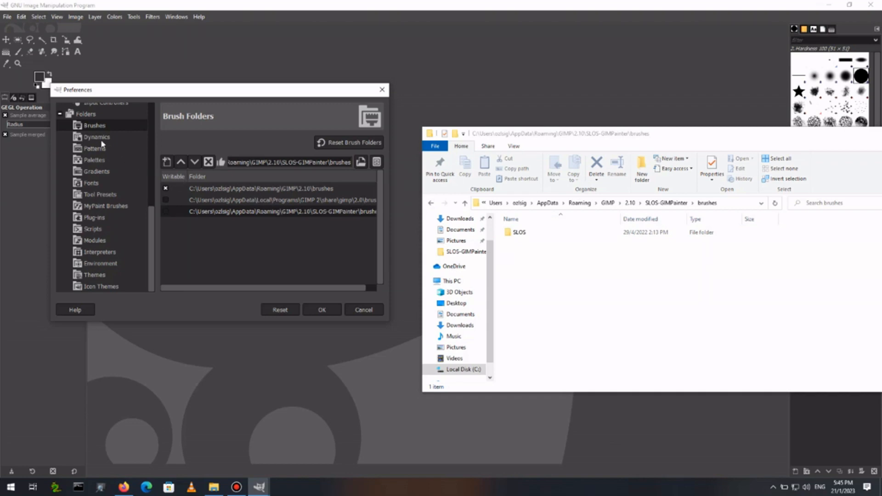
- Copy the path of the SLOS-GIMPainter\dynamics directory in File Explorer and add it as a new entry in GIMP's dynamics folders
{"action": "left_click", "coordinate": [666, 203]}
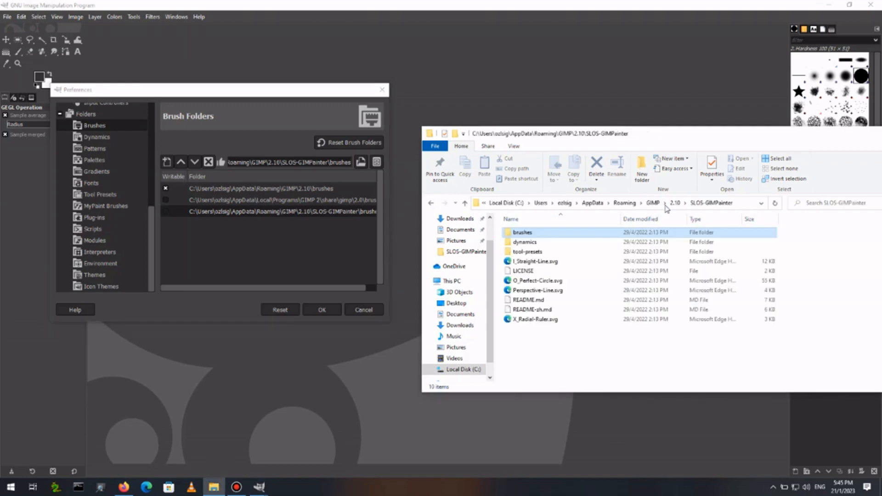
{"action": "double_click", "coordinate": [523, 242]}
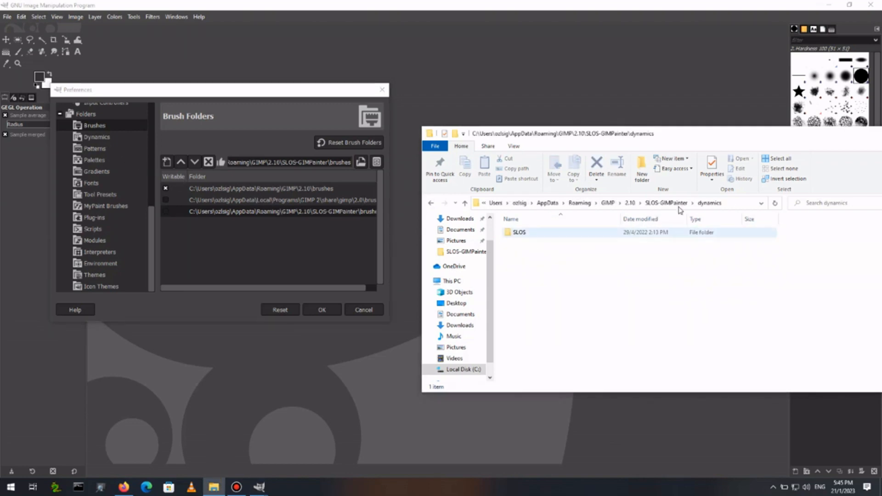
{"action": "left_click", "coordinate": [734, 202]}
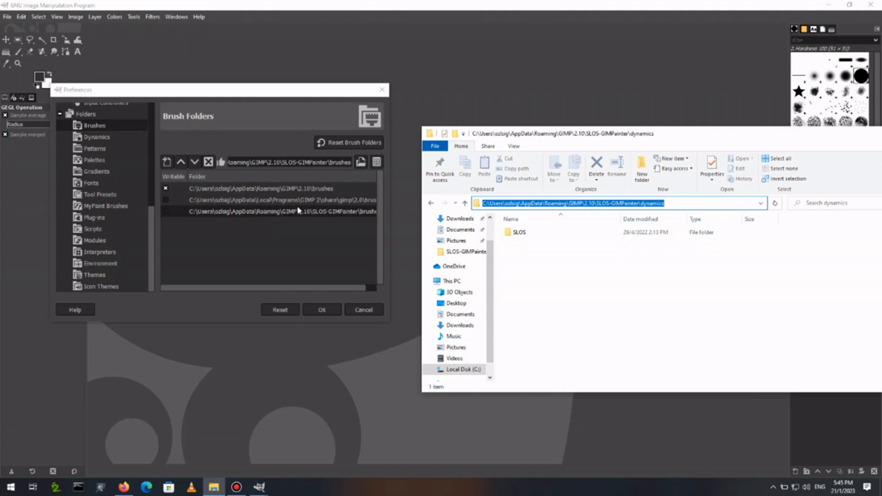
{"action": "left_click", "coordinate": [91, 136]}
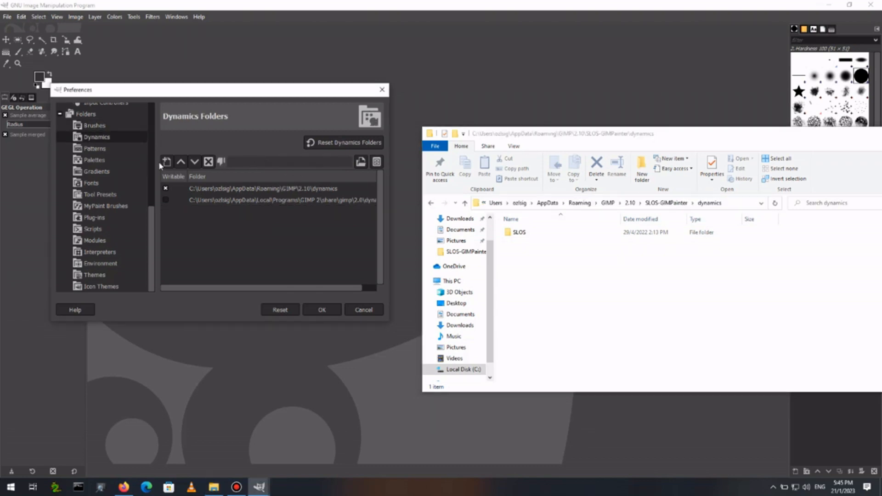
{"action": "left_click", "coordinate": [245, 164]}
{"action": "key", "text": "ctrl+v"}
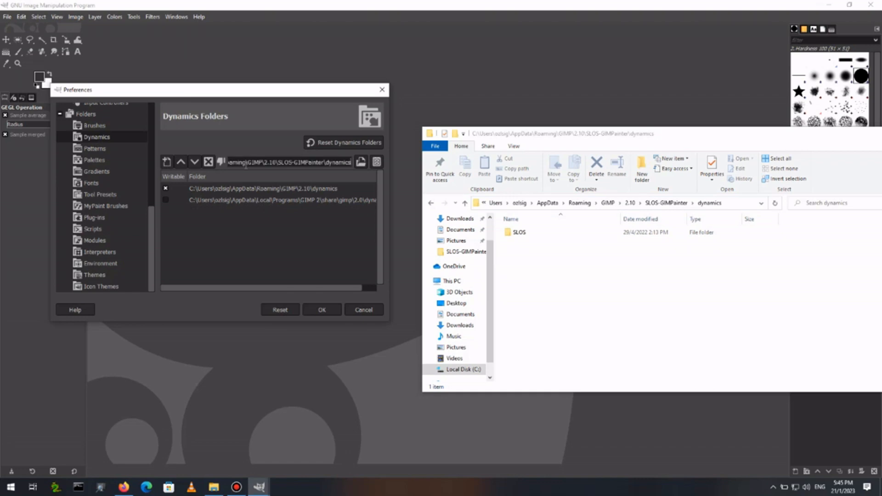
{"action": "key", "text": "Return"}
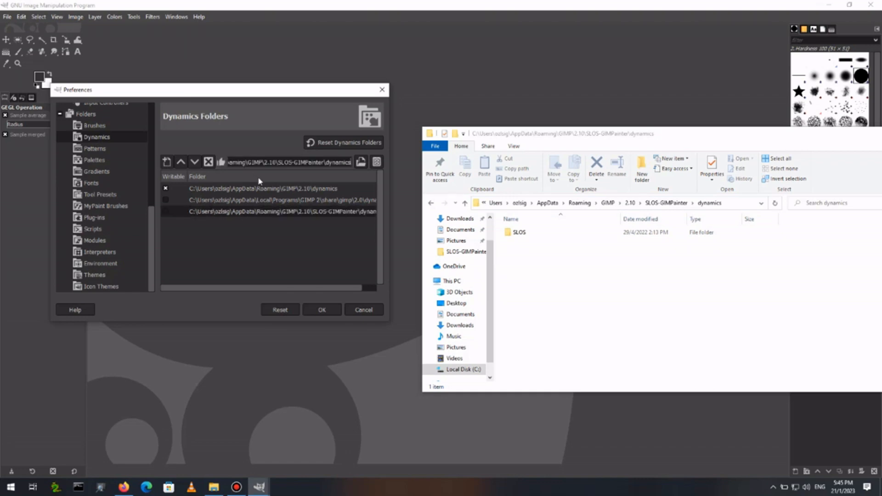
- Copy the path of the SLOS-GIMPainter\tool-presets directory in File Explorer and add it as a new entry in GIMP's tool preset folders
{"action": "left_click", "coordinate": [666, 203]}
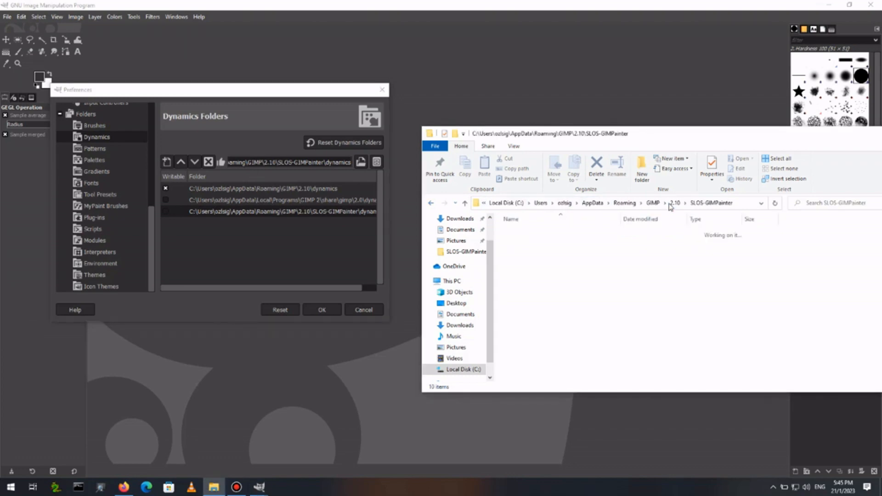
{"action": "left_click", "coordinate": [511, 253]}
{"action": "double_click", "coordinate": [511, 253]}
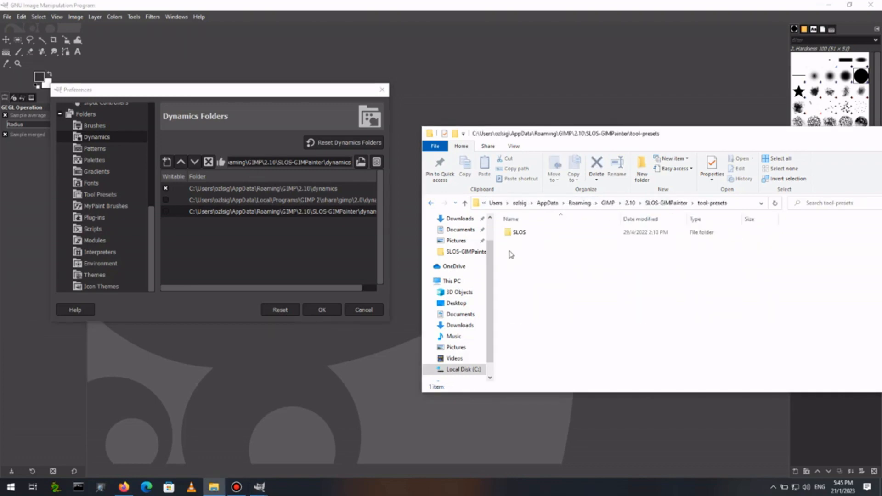
{"action": "left_click", "coordinate": [81, 196]}
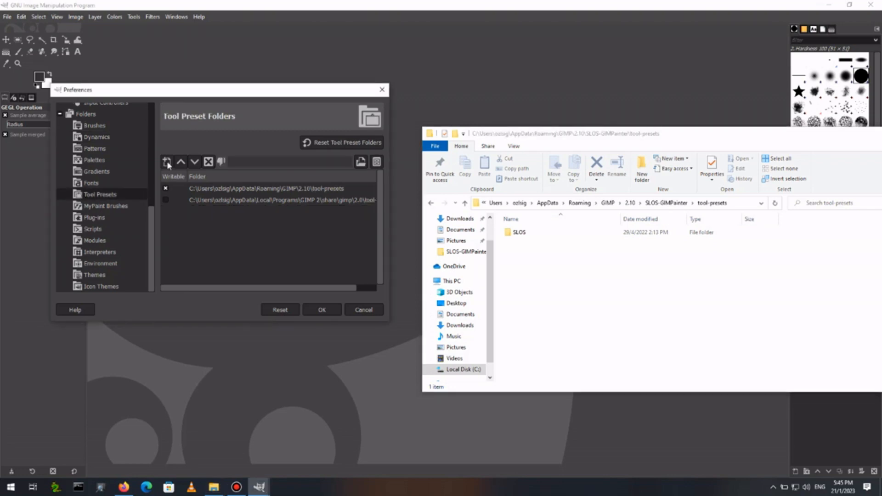
{"action": "left_click", "coordinate": [733, 203]}
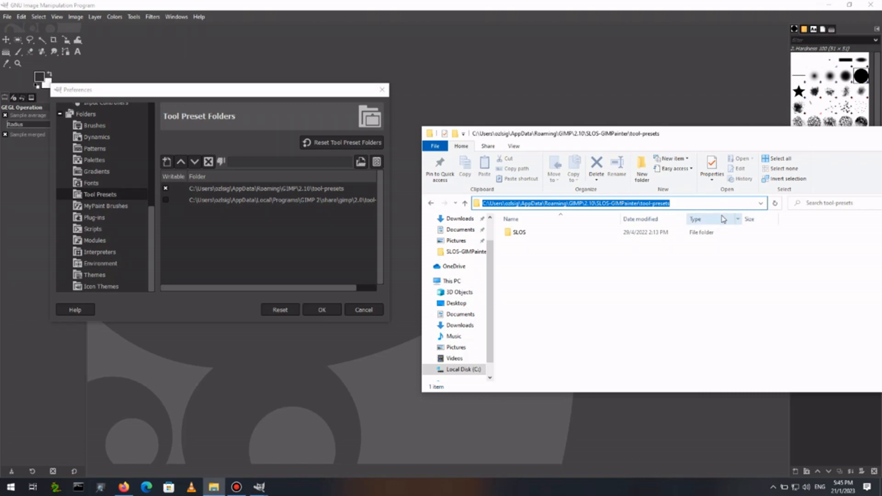
{"action": "left_click", "coordinate": [167, 163]}
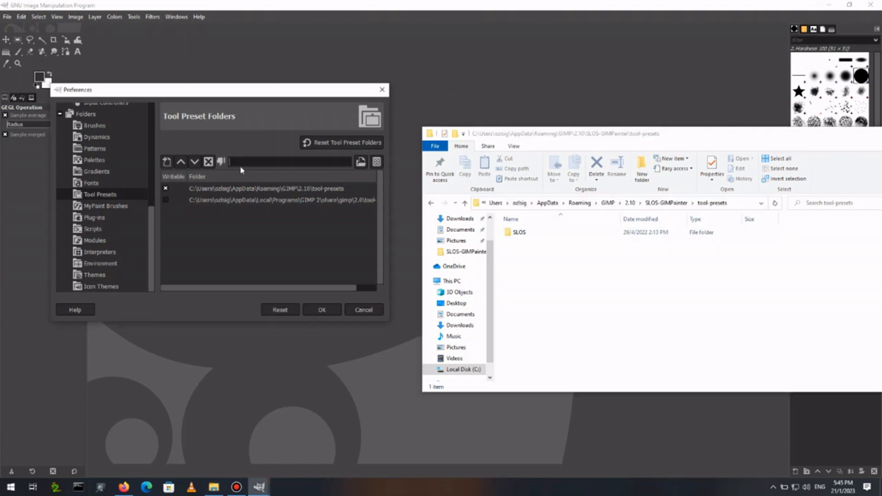
{"action": "key", "text": "ctrl+v"}
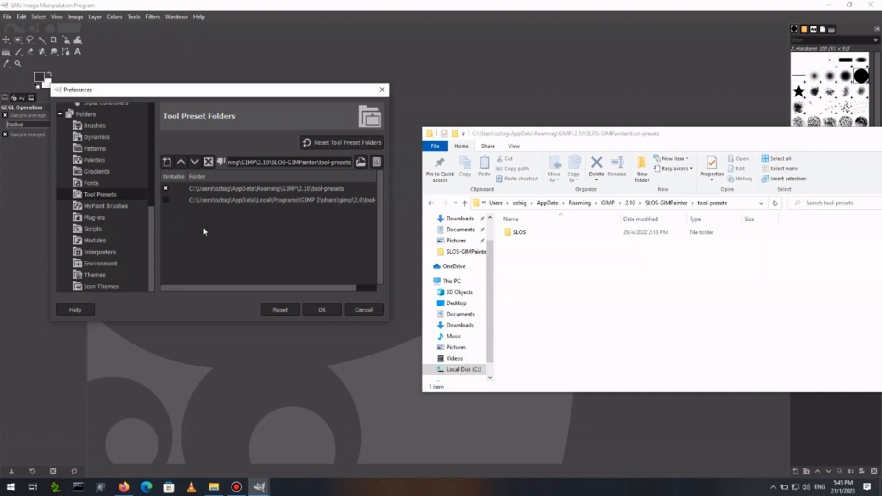
{"action": "key", "text": "Return"}
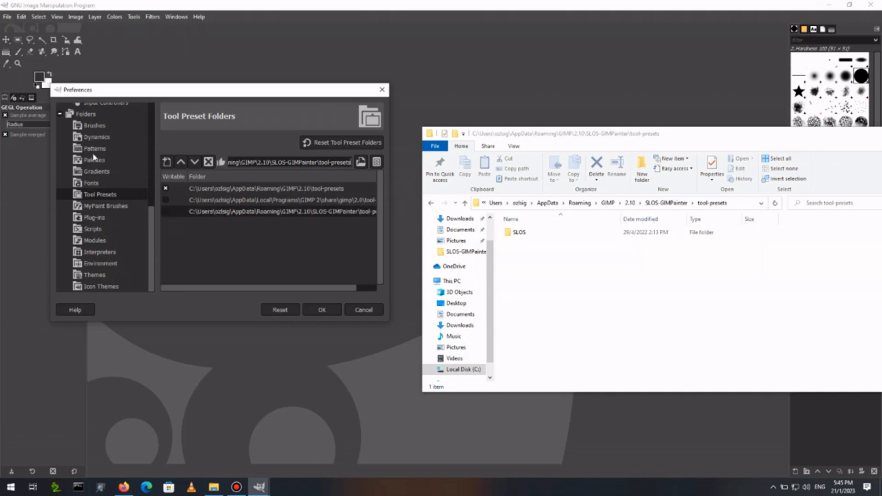
- Review the Brushes, Dynamics and Tool Presets folder lists and accept the Preferences changes
{"action": "left_click", "coordinate": [94, 125]}
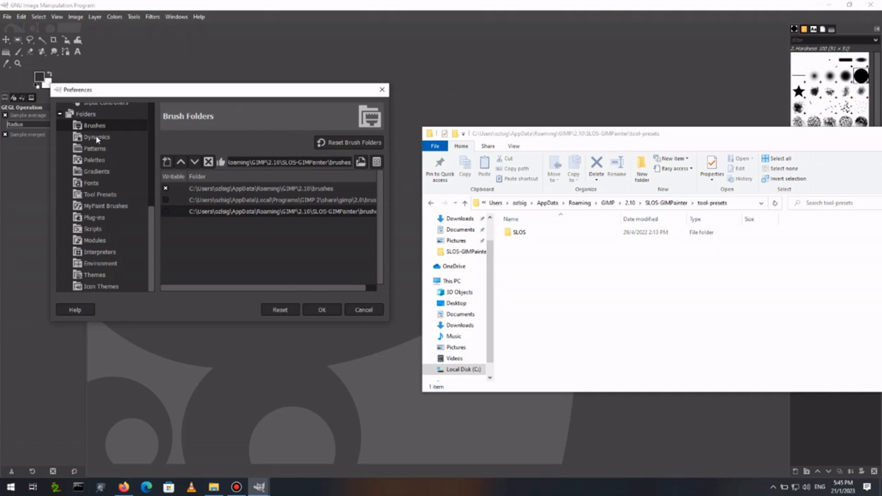
{"action": "left_click", "coordinate": [97, 138]}
{"action": "left_click", "coordinate": [100, 195]}
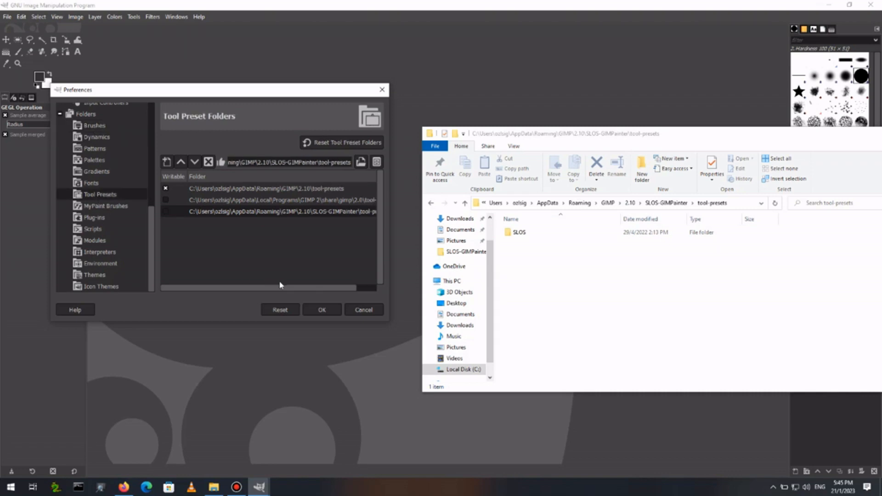
{"action": "left_click", "coordinate": [324, 310]}
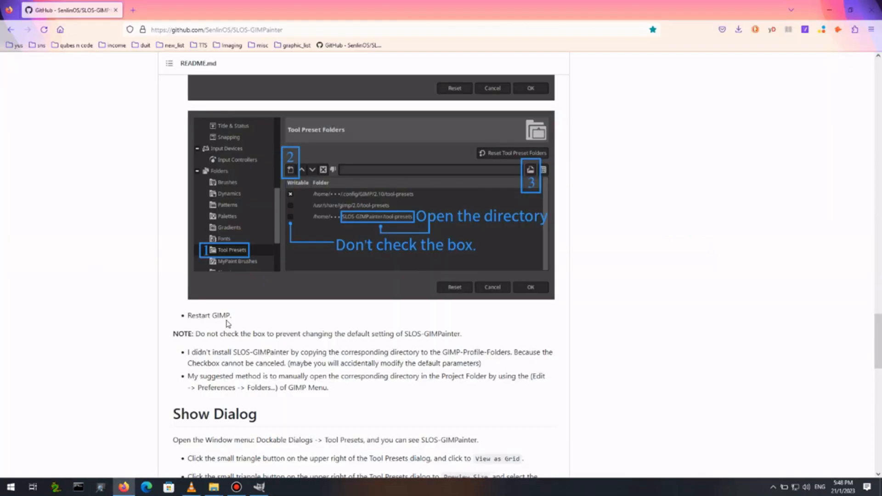
- Restart GIMP by closing its window and launching GIMP 2.10.32 again from the desktop
{"action": "left_click", "coordinate": [265, 489]}
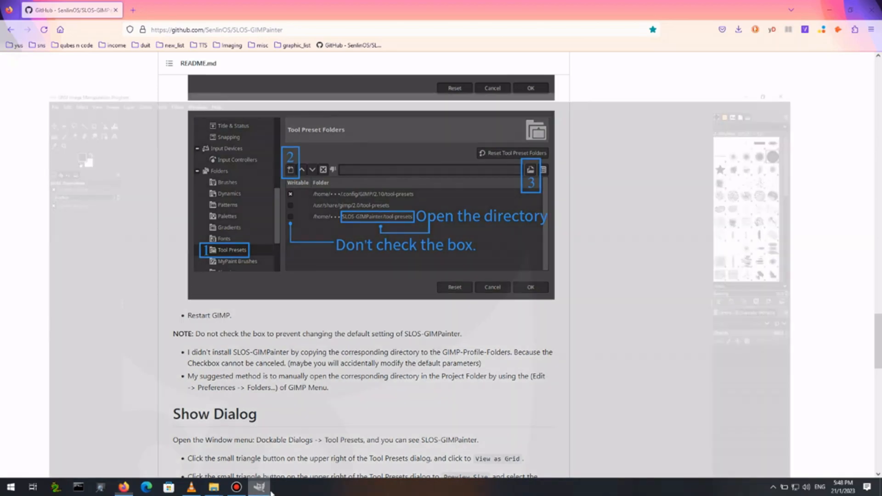
{"action": "left_click", "coordinate": [870, 5]}
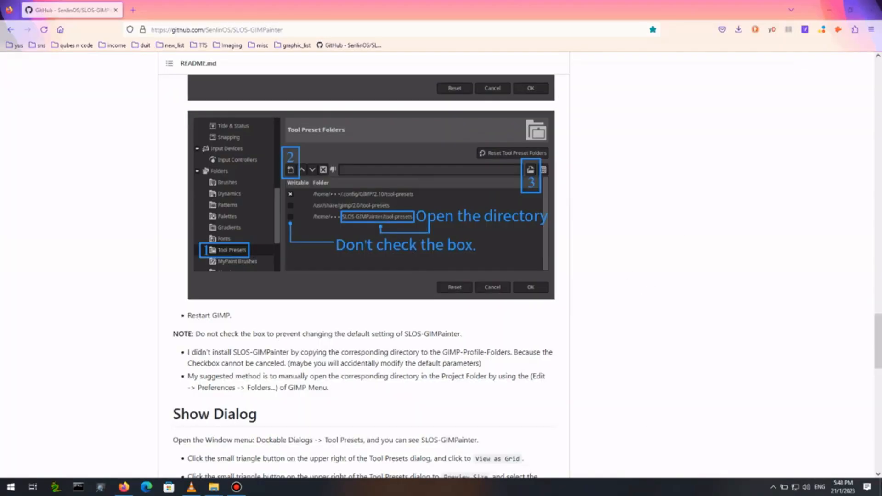
{"action": "key", "text": "super+d"}
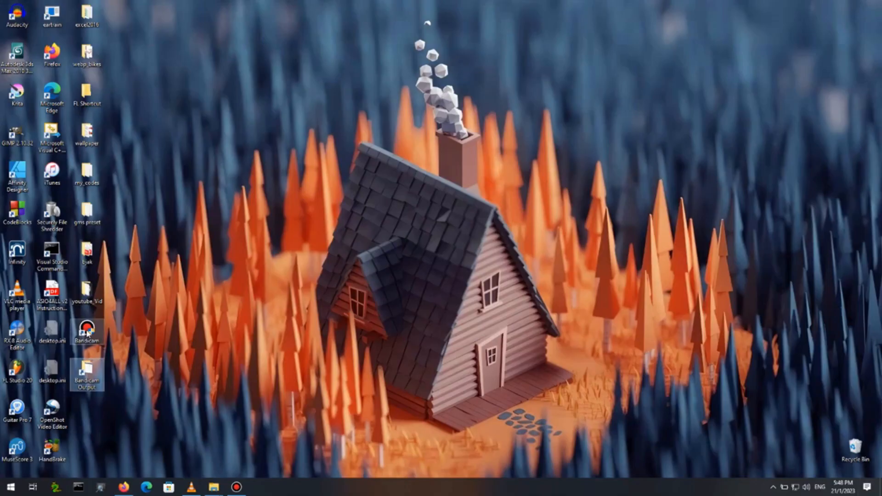
{"action": "double_click", "coordinate": [16, 136]}
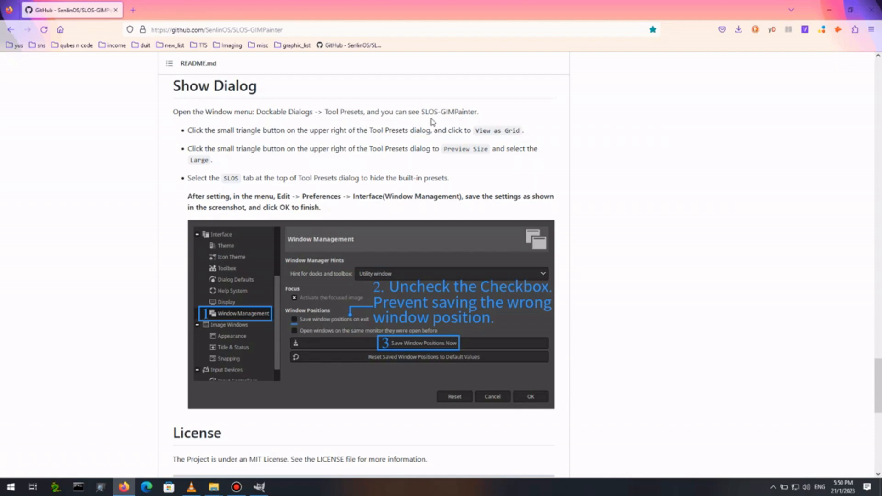
- Switch to GIMP and open the Tool Presets dockable dialog
{"action": "left_click", "coordinate": [259, 487]}
{"action": "left_click", "coordinate": [177, 18]}
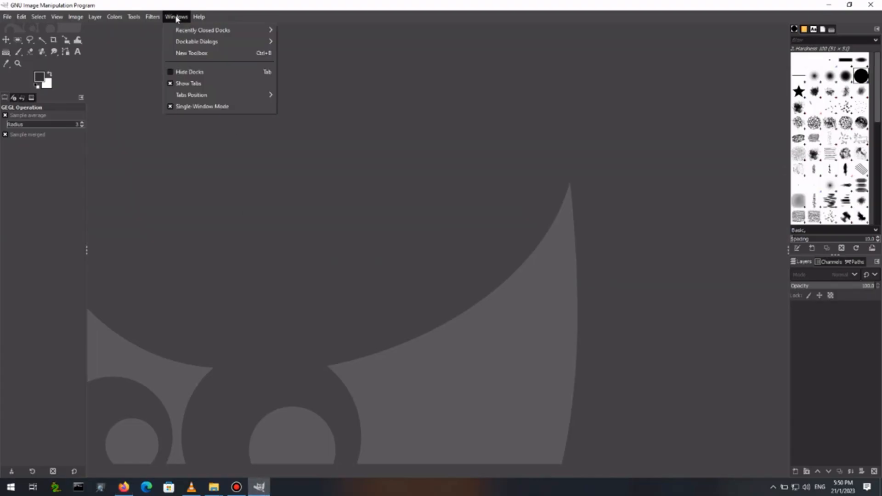
{"action": "mouse_move", "coordinate": [192, 44]}
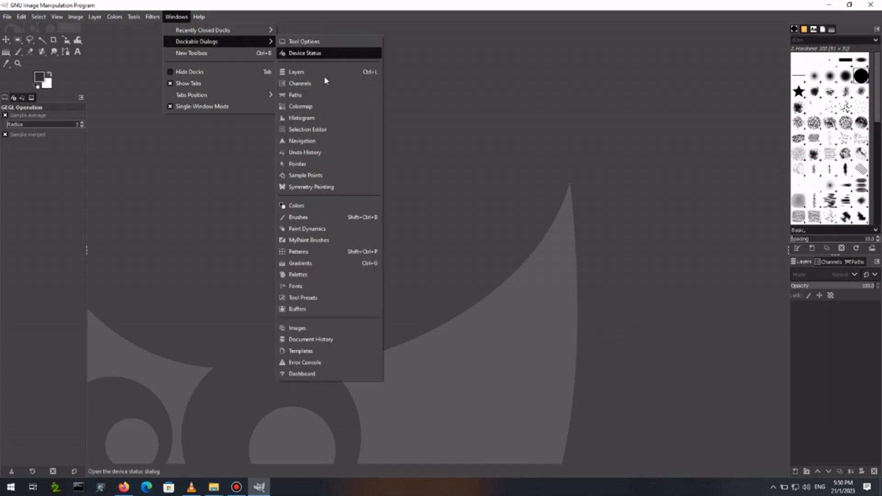
{"action": "left_click", "coordinate": [307, 299]}
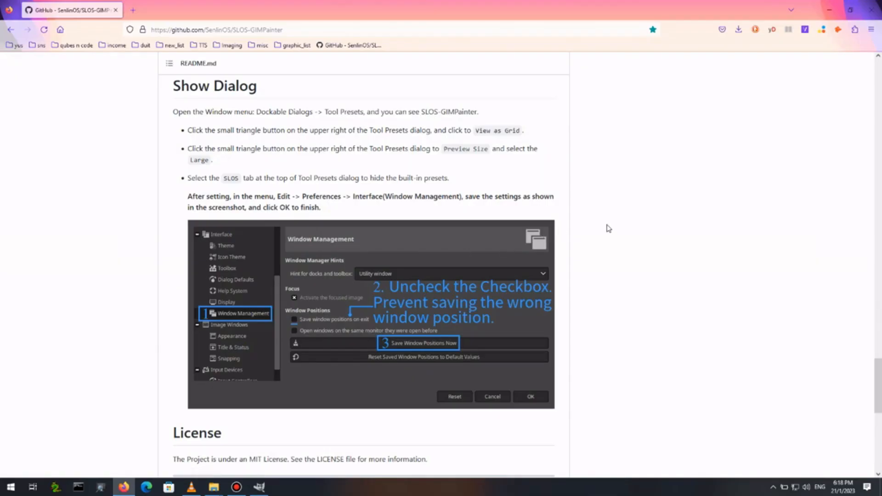
- Return to GIMP, hide the button bar of the Tool Presets dialog and display its presets as a grid
{"action": "left_click", "coordinate": [259, 487]}
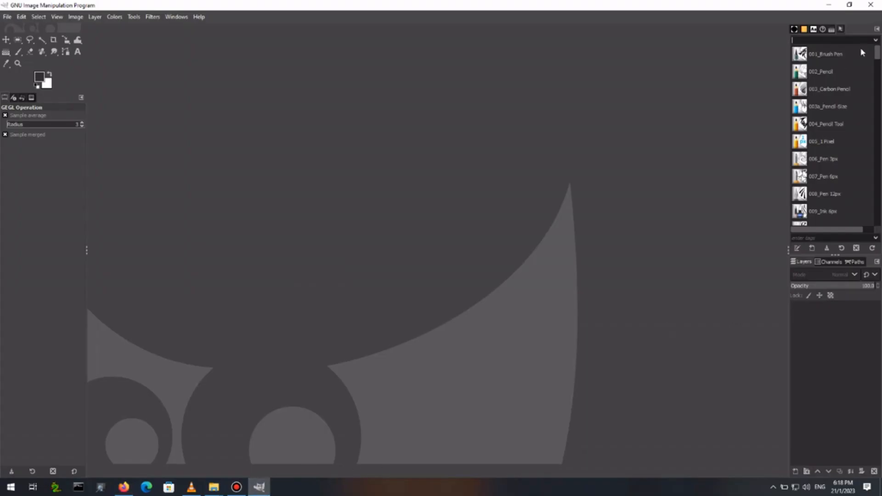
{"action": "left_click", "coordinate": [877, 31]}
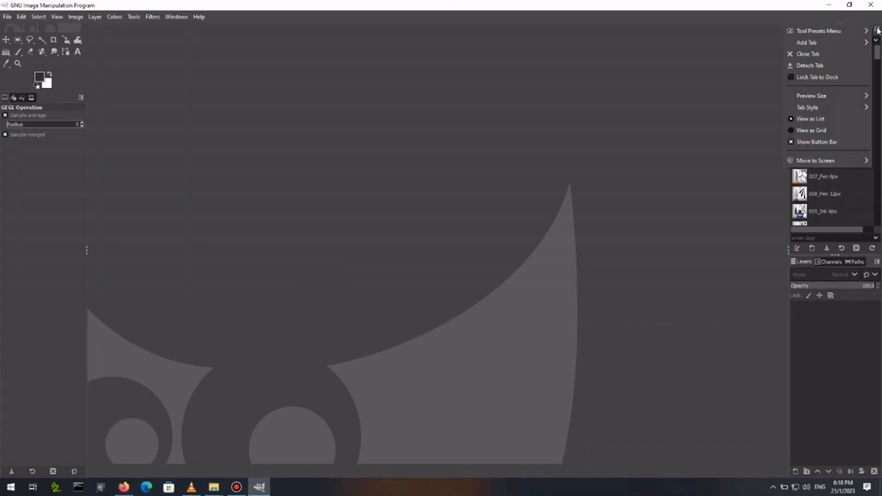
{"action": "left_click", "coordinate": [817, 142]}
{"action": "left_click", "coordinate": [876, 30]}
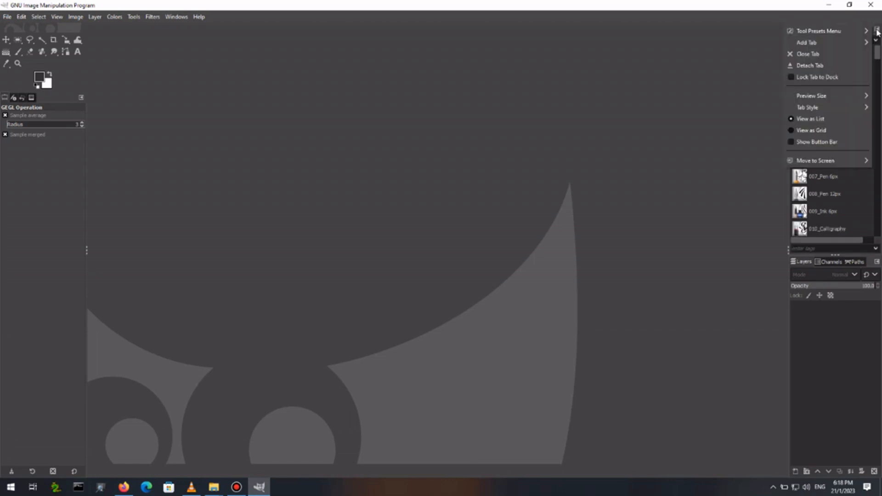
{"action": "left_click", "coordinate": [823, 131]}
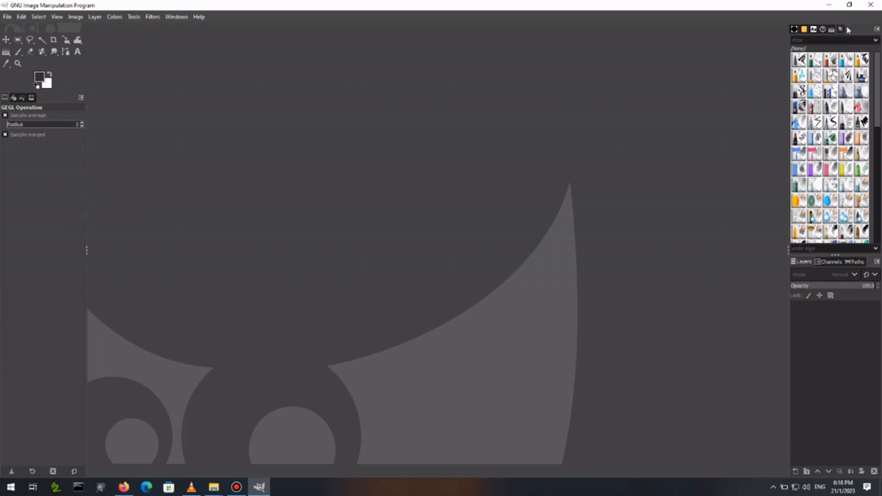
- Detach the Tool Presets dialog into a floating window, enlarge it to show more presets and move it higher over the canvas
{"action": "left_click_drag", "start_coordinate": [842, 33], "coordinate": [557, 49]}
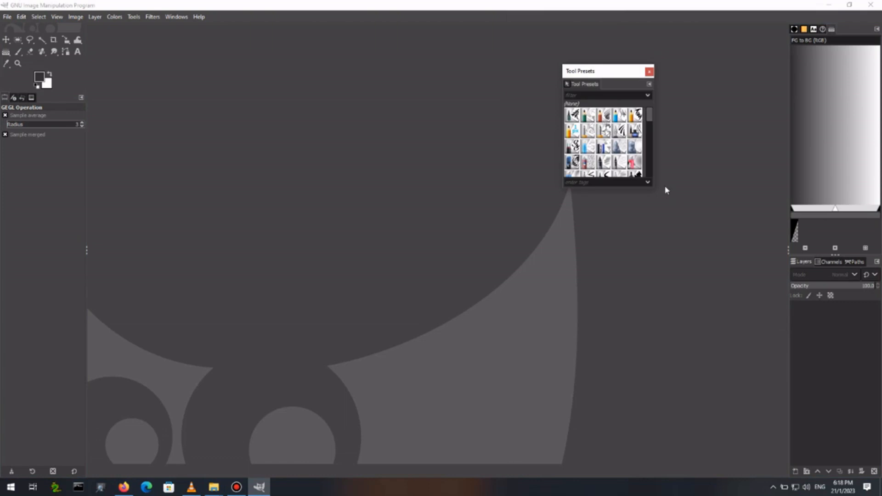
{"action": "left_click_drag", "start_coordinate": [654, 188], "coordinate": [710, 464]}
{"action": "left_click_drag", "start_coordinate": [616, 73], "coordinate": [534, 30]}
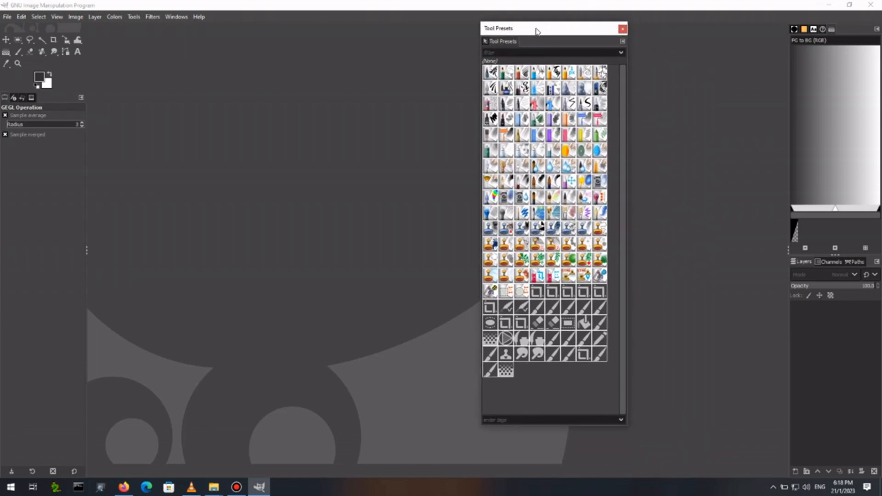
- Filter the Tool Presets dialog by the SLOS tag to hide the built-in presets
{"action": "left_click", "coordinate": [622, 53]}
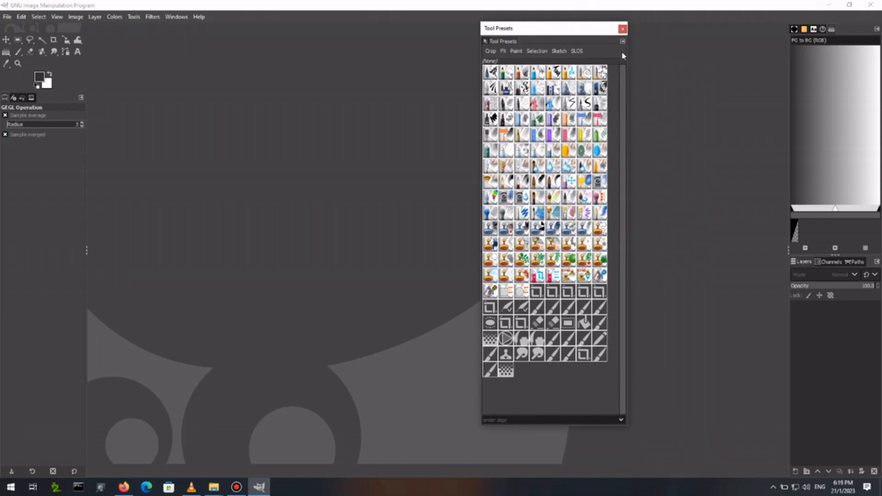
{"action": "left_click", "coordinate": [576, 51]}
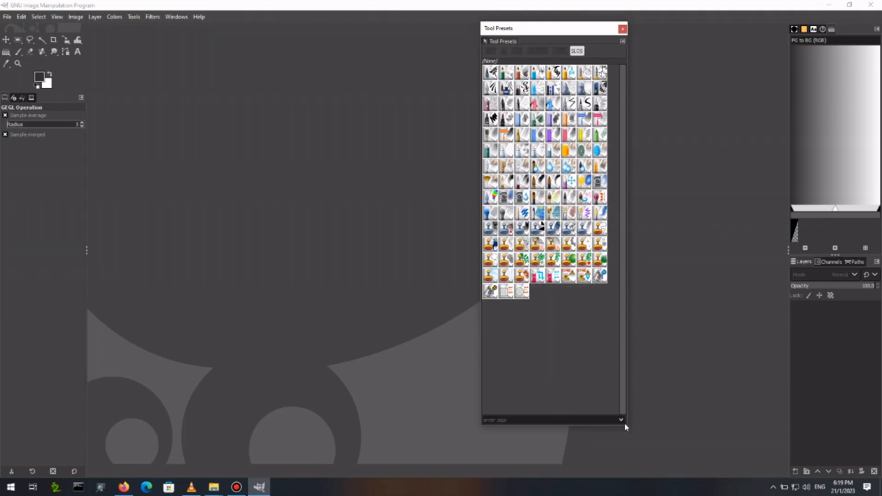
{"action": "left_click", "coordinate": [623, 42]}
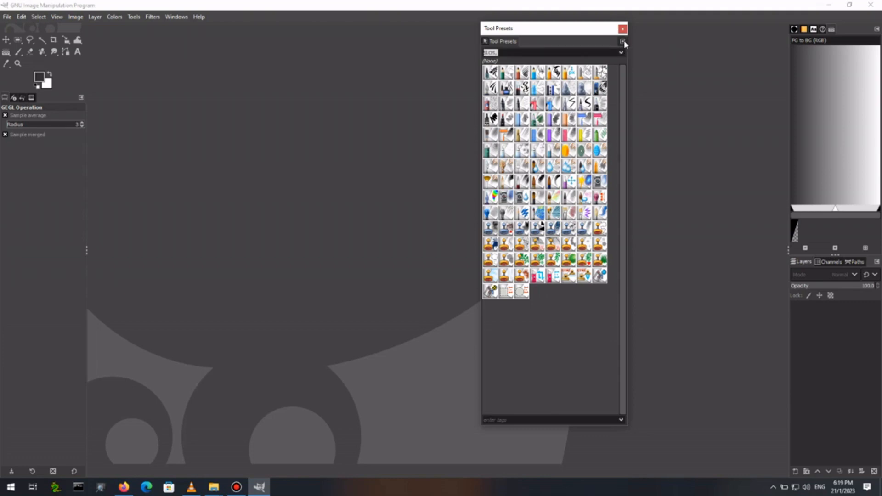
- Set the preview size of the Tool Presets dialog to Large
{"action": "left_click", "coordinate": [623, 42]}
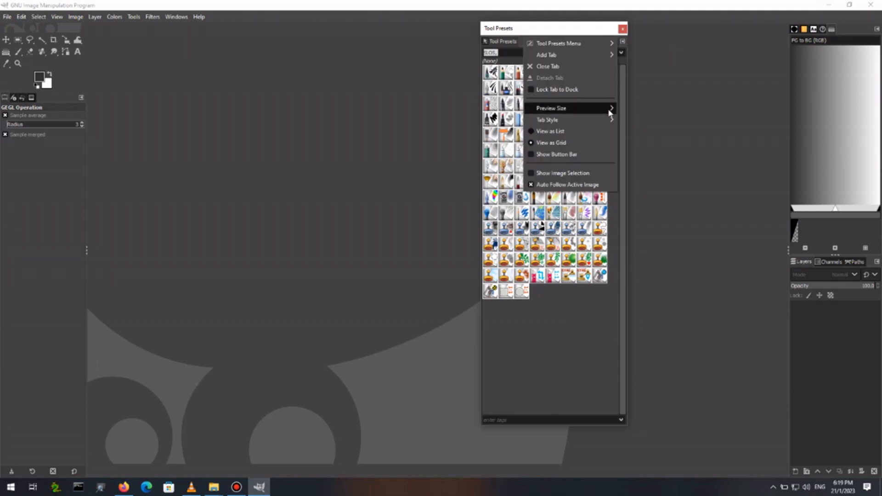
{"action": "mouse_move", "coordinate": [610, 110]}
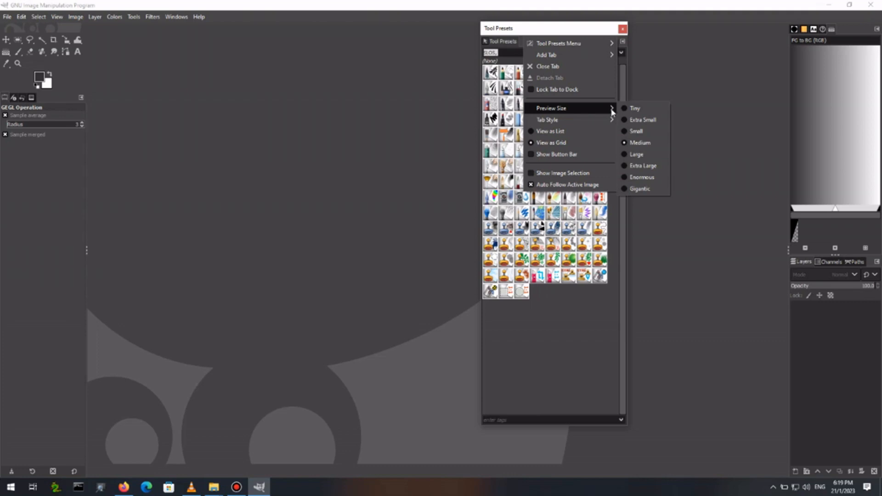
{"action": "left_click", "coordinate": [635, 155]}
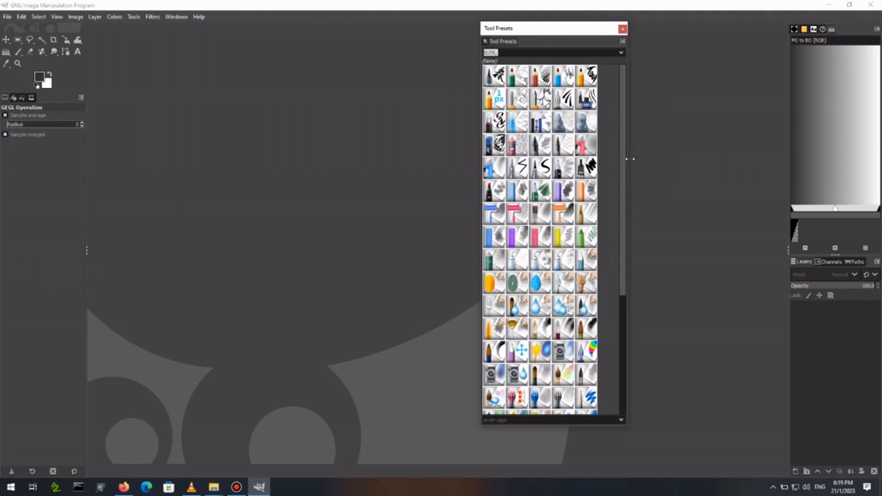
- Narrow the floating Tool Presets window to fit five presets per row and dock it as its own full-height column beside the Layers dock
{"action": "scroll", "coordinate": [625, 138], "scroll_direction": "down", "scroll_amount": 7}
{"action": "scroll", "coordinate": [626, 211], "scroll_direction": "up", "scroll_amount": 4}
{"action": "scroll", "coordinate": [624, 181], "scroll_direction": "up", "scroll_amount": 1}
{"action": "left_click_drag", "start_coordinate": [629, 179], "coordinate": [604, 179]}
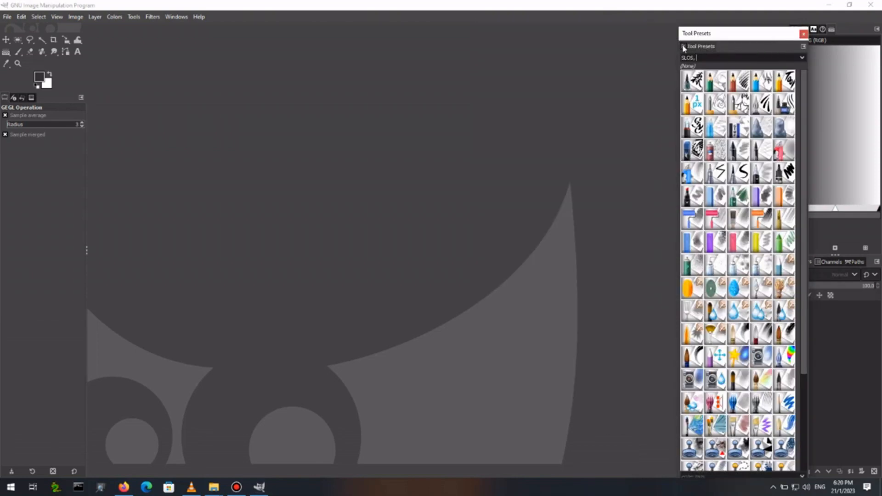
{"action": "left_click", "coordinate": [683, 48]}
{"action": "left_click_drag", "start_coordinate": [709, 50], "coordinate": [846, 31]}
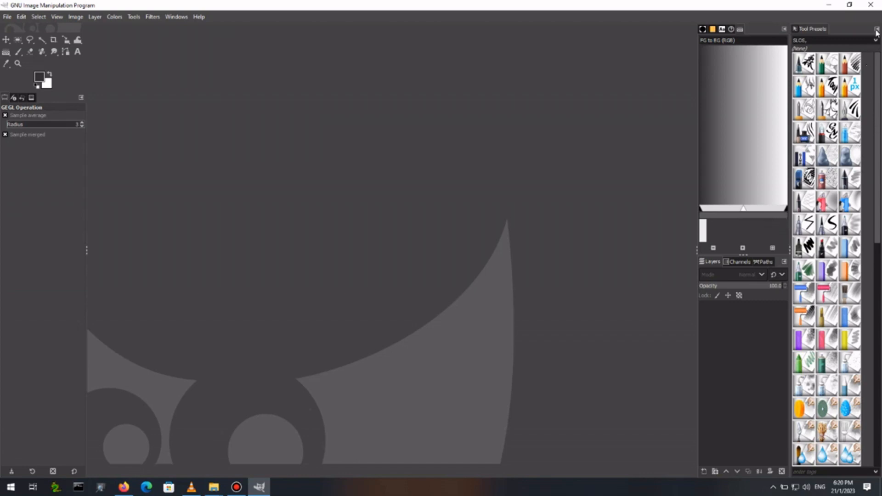
- Set the preview size of the docked Tool Presets dialog to Medium
{"action": "mouse_move", "coordinate": [878, 91]}
{"action": "left_mouse_down"}
{"action": "mouse_move", "coordinate": [879, 329]}
{"action": "mouse_move", "coordinate": [878, 108]}
{"action": "left_mouse_up"}
{"action": "left_click", "coordinate": [877, 29]}
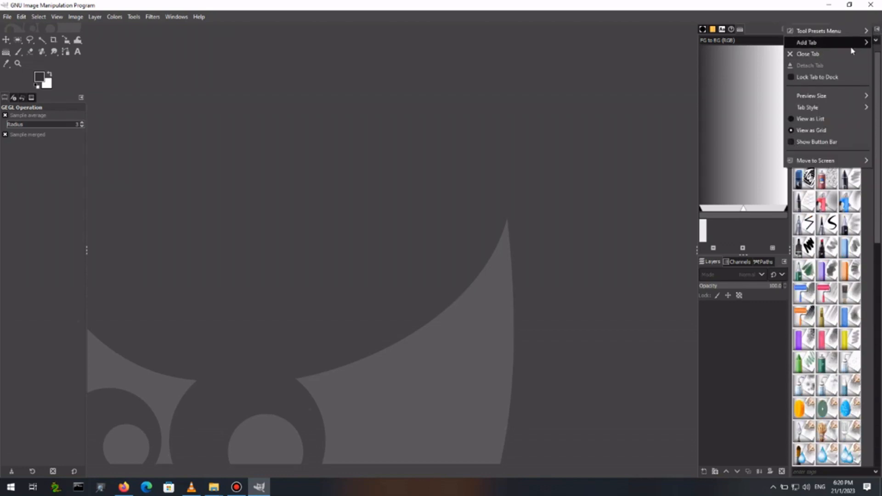
{"action": "mouse_move", "coordinate": [853, 98]}
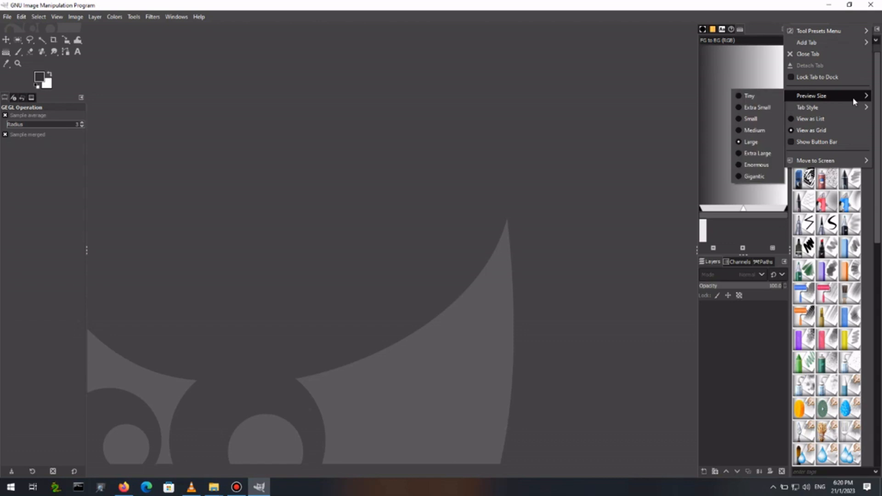
{"action": "left_click", "coordinate": [762, 132]}
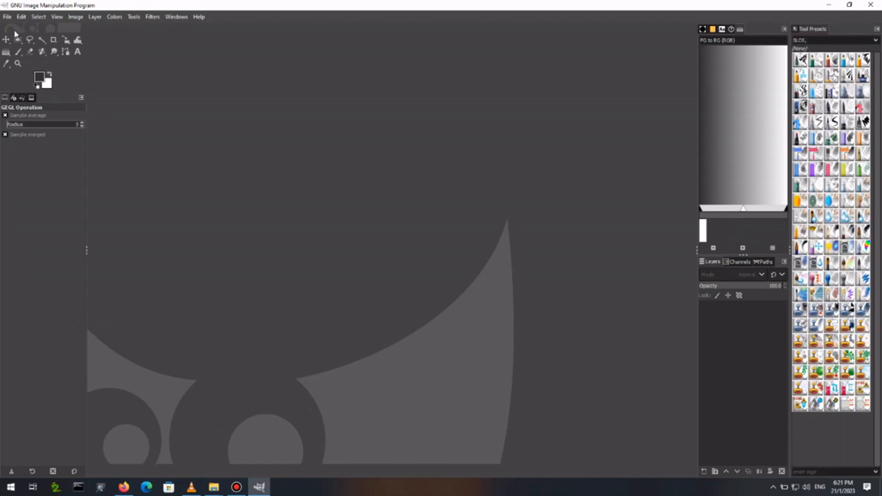
- Disable saving window positions on exit in the Window Management preferences and apply the change
{"action": "left_click", "coordinate": [6, 17]}
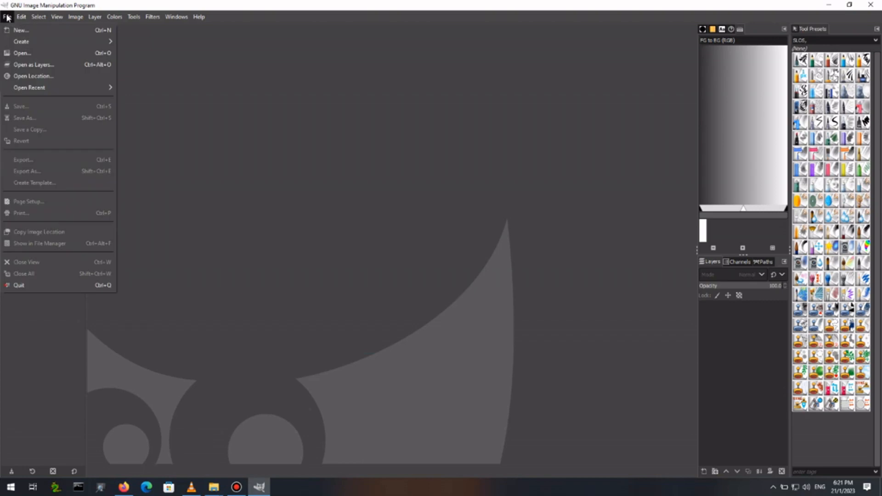
{"action": "mouse_move", "coordinate": [24, 19]}
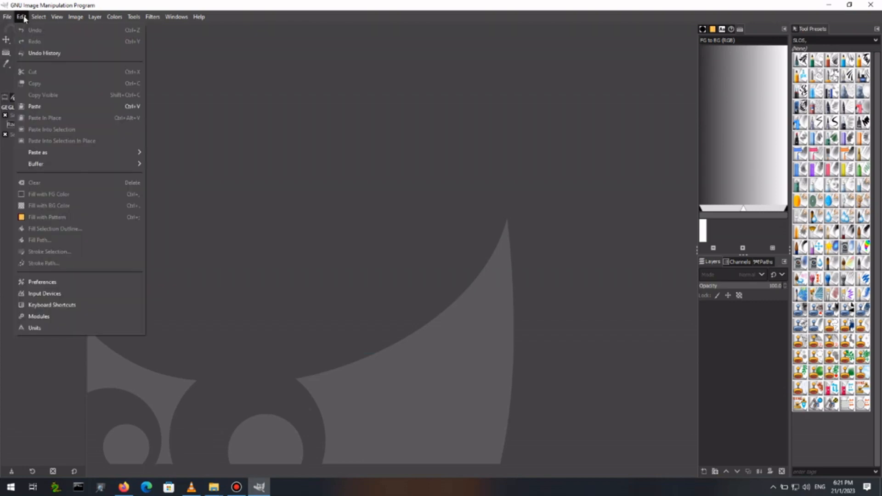
{"action": "left_click", "coordinate": [59, 284]}
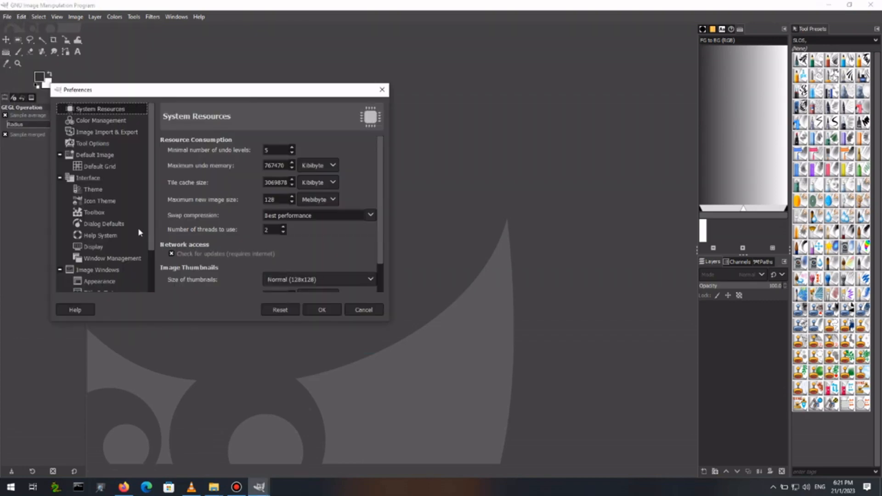
{"action": "left_click_drag", "start_coordinate": [151, 226], "coordinate": [149, 269]}
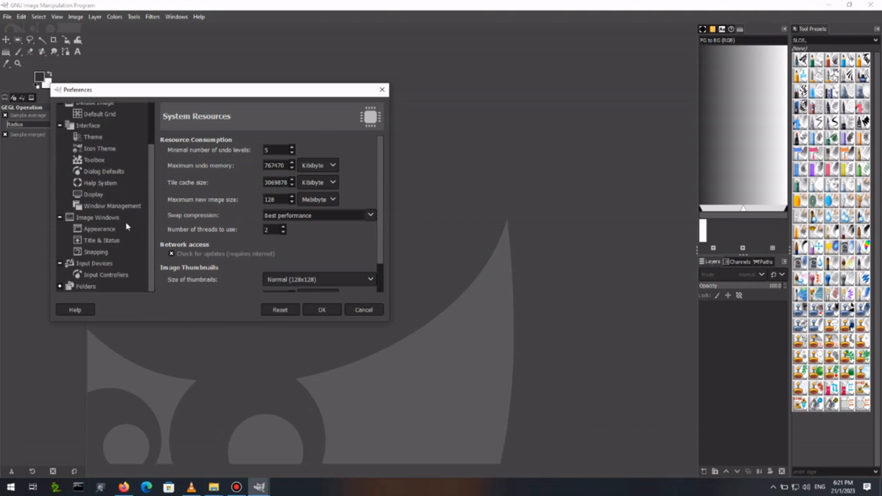
{"action": "left_click", "coordinate": [112, 206]}
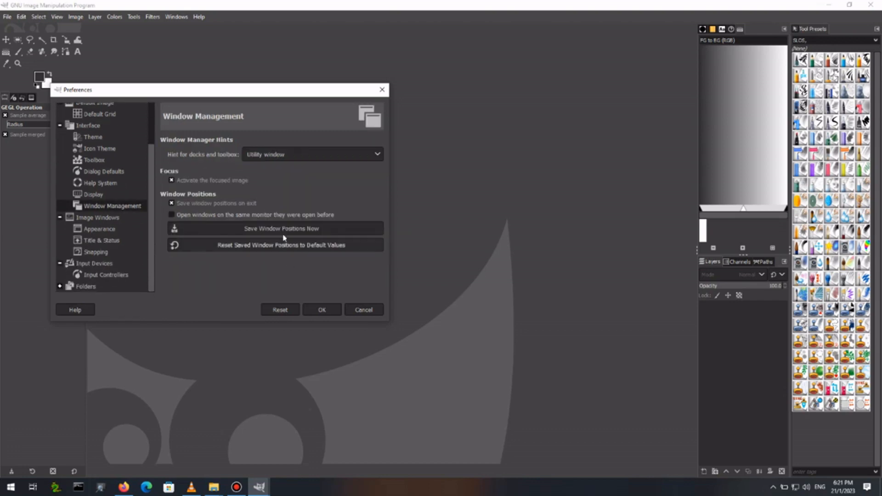
{"action": "left_click", "coordinate": [192, 203]}
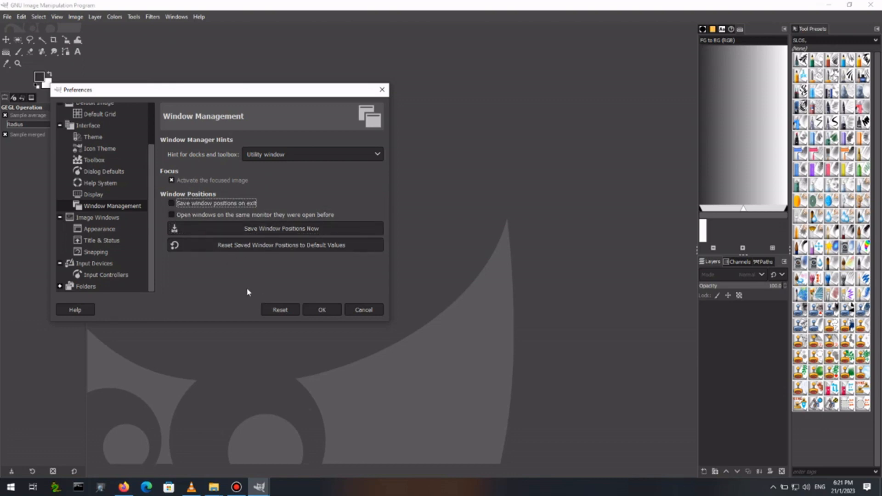
{"action": "left_click", "coordinate": [322, 310]}
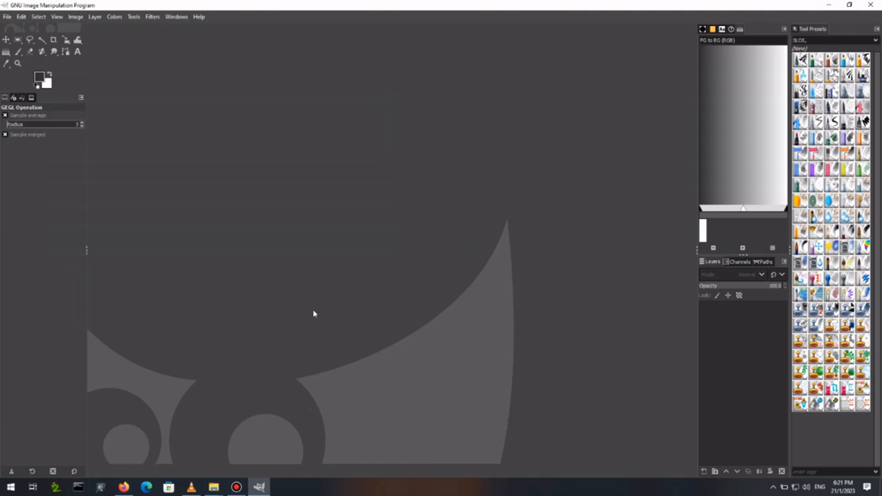